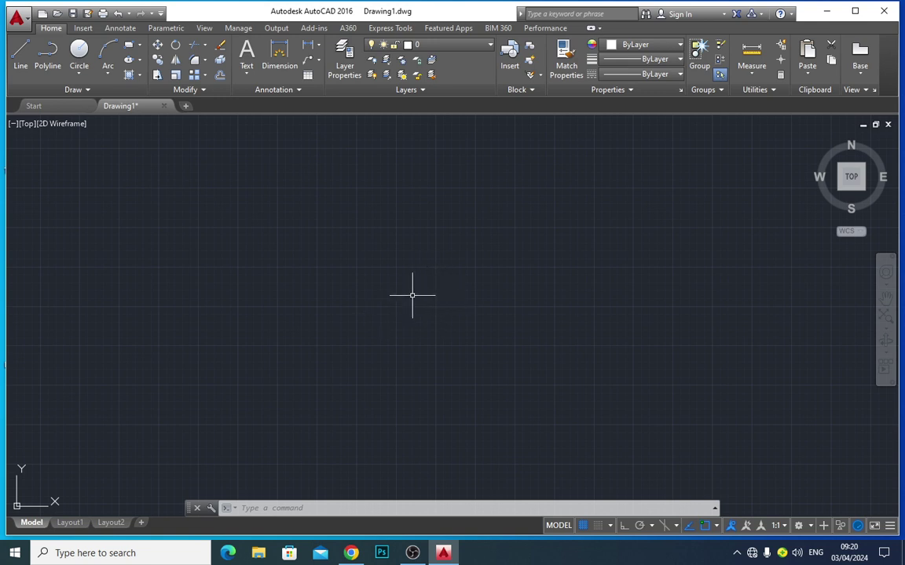
Turn off the drawing grid with F7
key("F7")
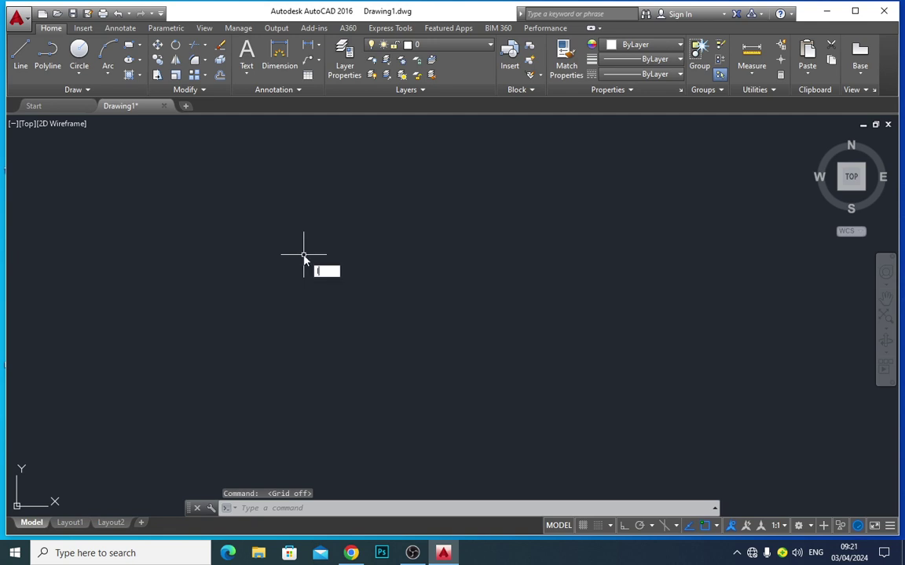
Attempt a 5-foot line, cancel it, then open and close the Units dialog unchanged
key("Return")
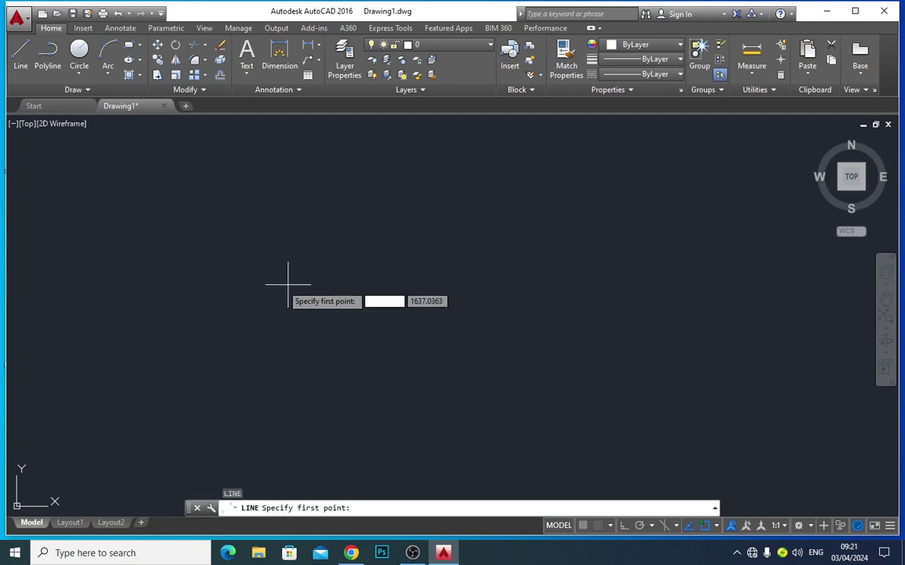
left_click(232, 274)
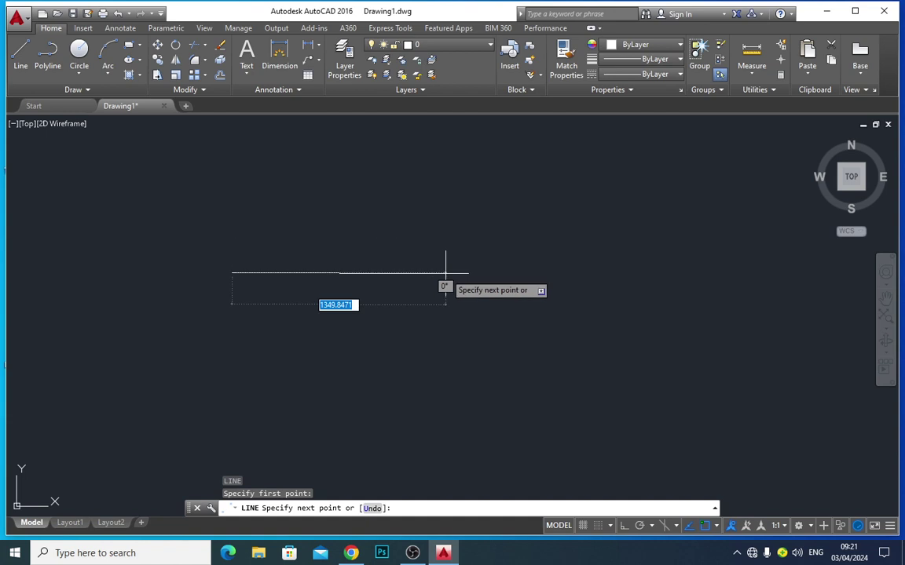
type("5")
key("Return")
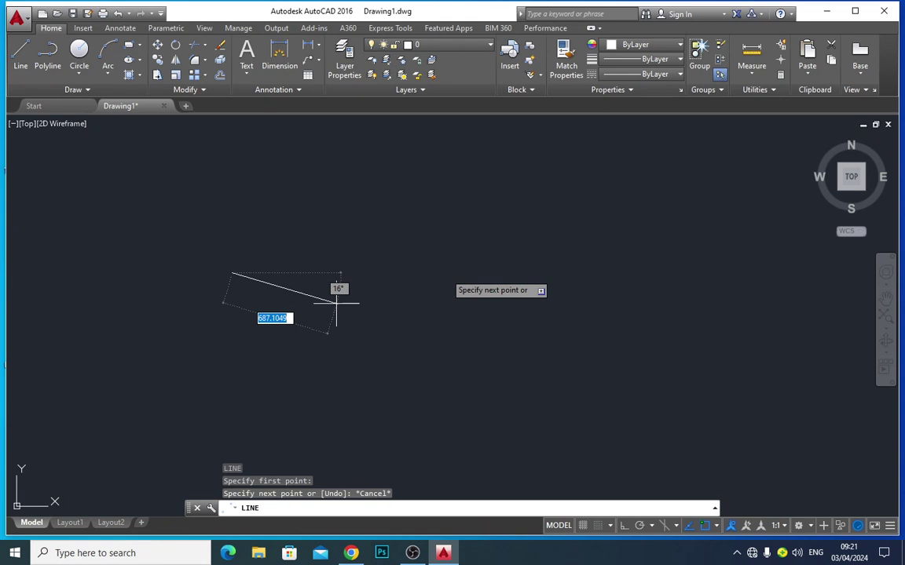
key("Escape")
type("u")
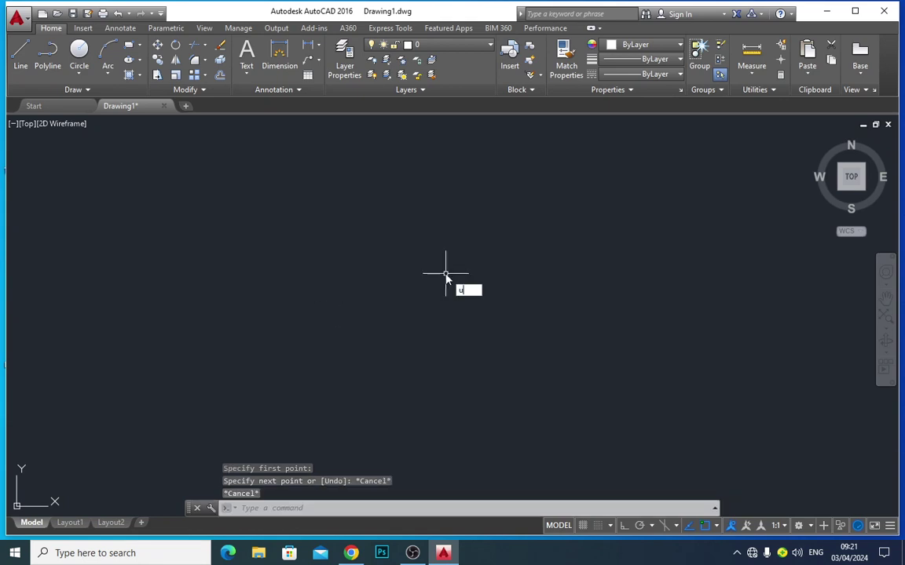
type("n")
key("Return")
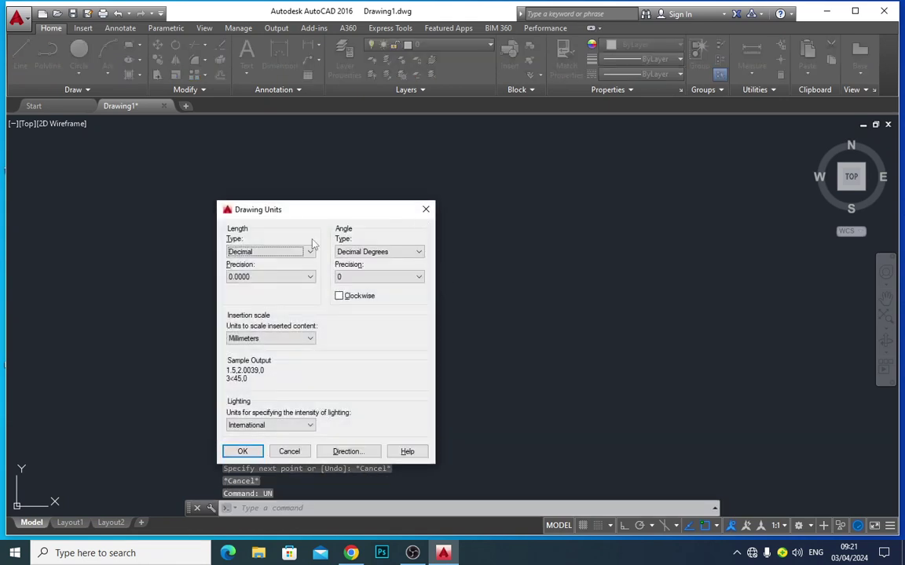
key("Escape")
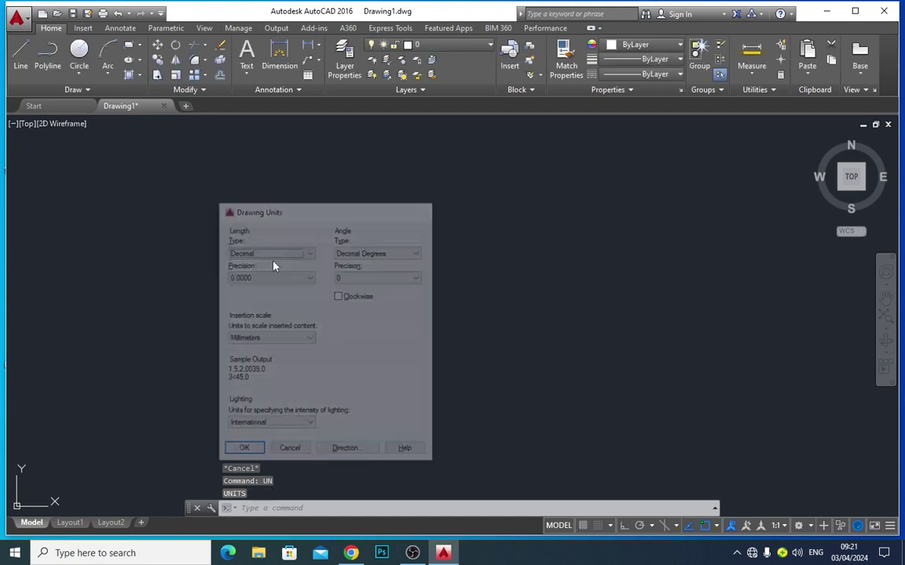
key("Escape")
Draw a horizontal line 60 units long on the canvas
type("l")
key("Return")
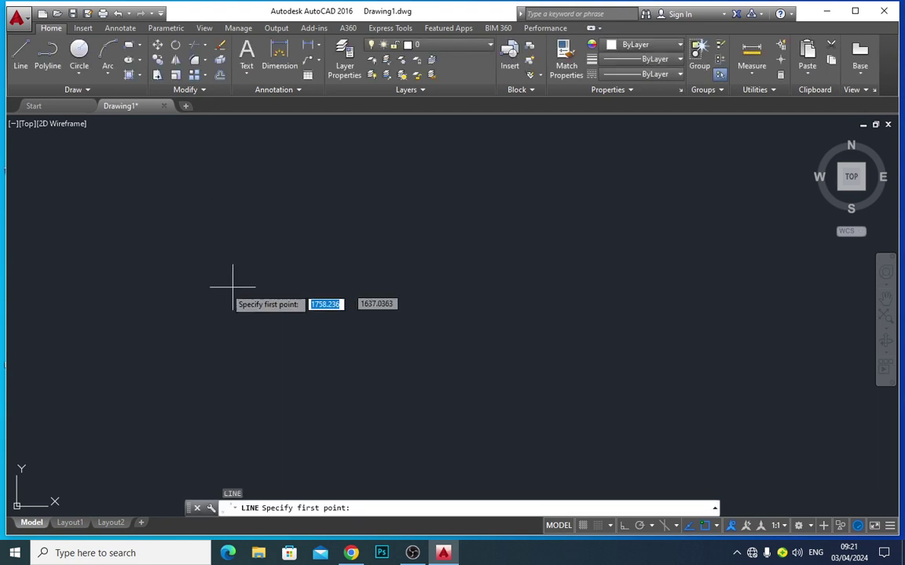
left_click(176, 281)
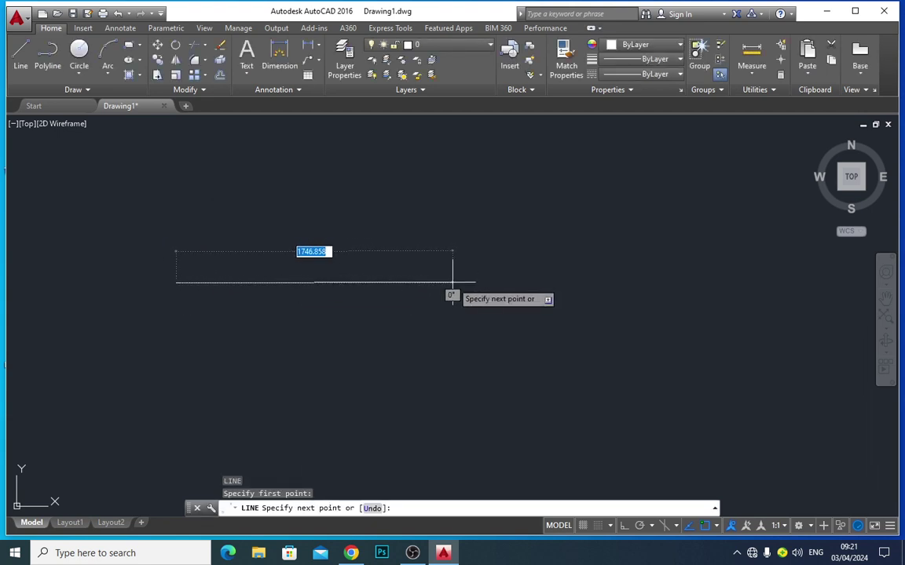
type("60")
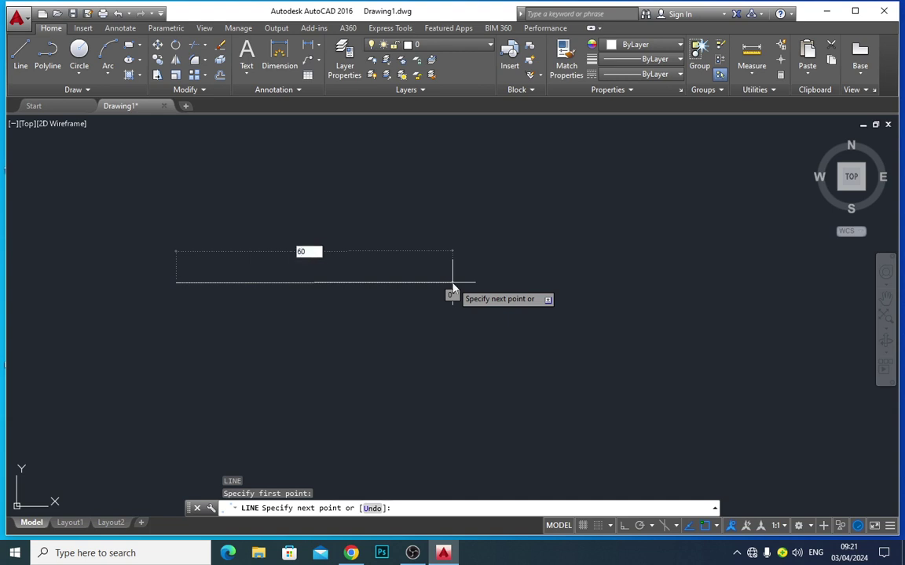
key("Return")
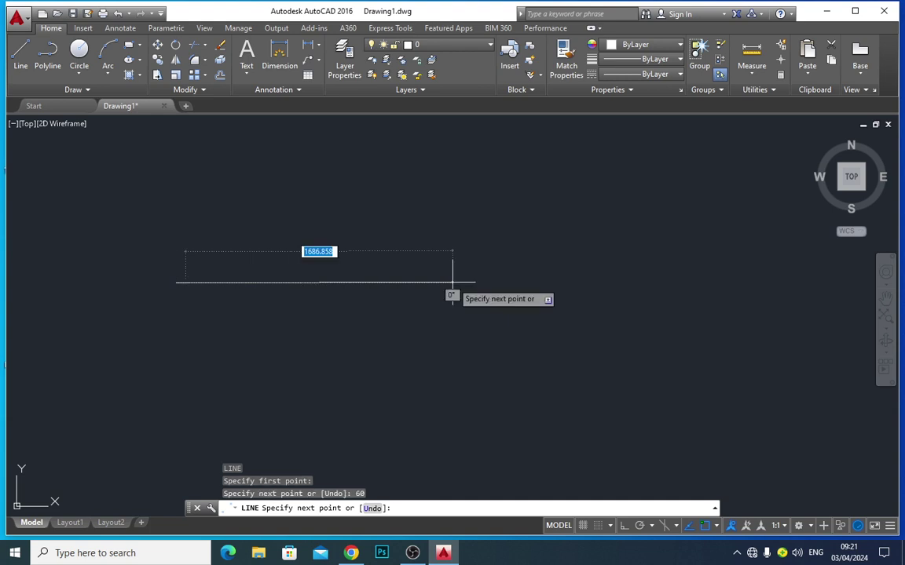
key("Escape")
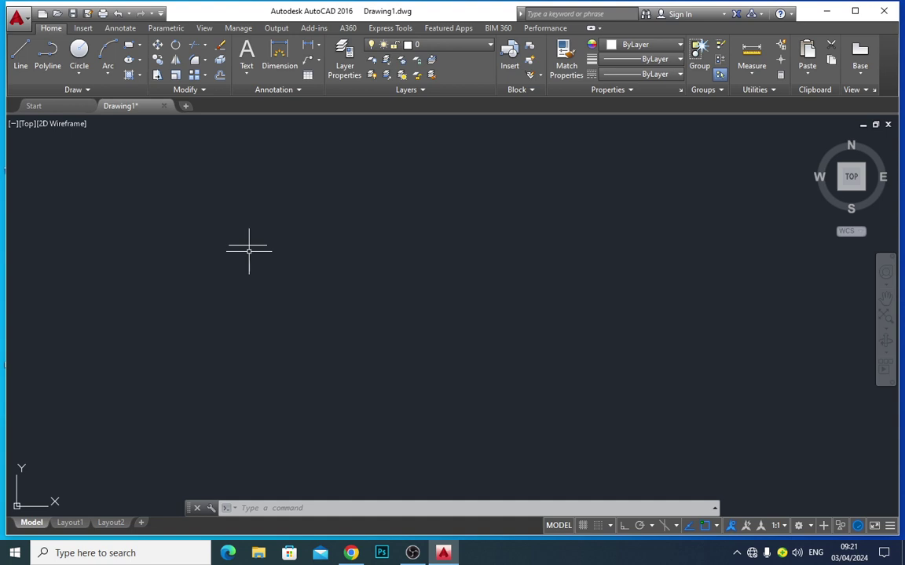
Set drawing units to Architectural, 0'-0 1/4" precision, with Inches as insertion scale
type("un")
key("Return")
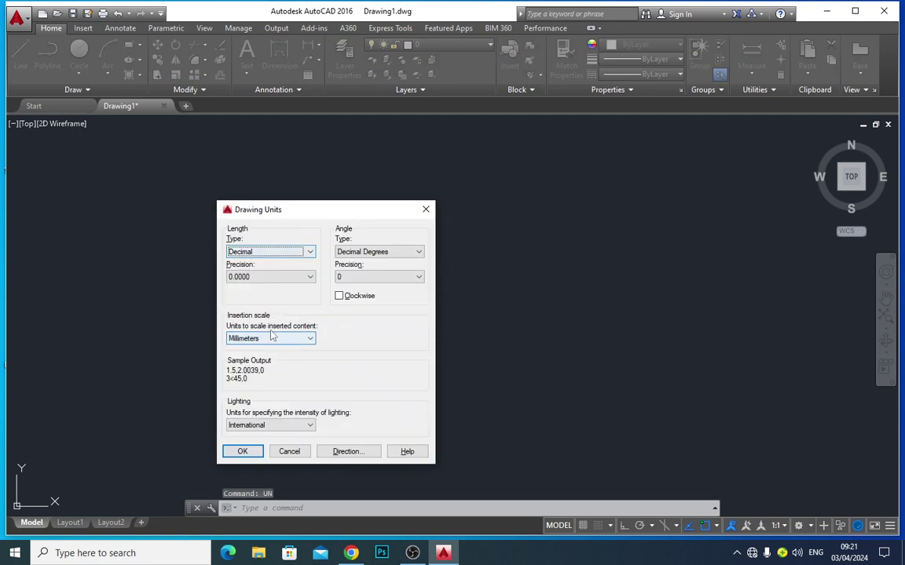
left_click(274, 252)
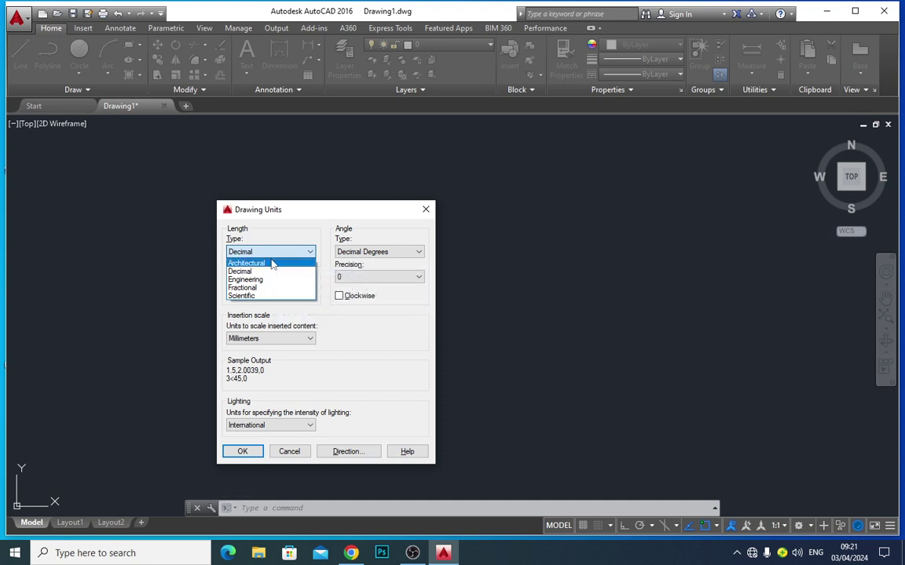
left_click(271, 264)
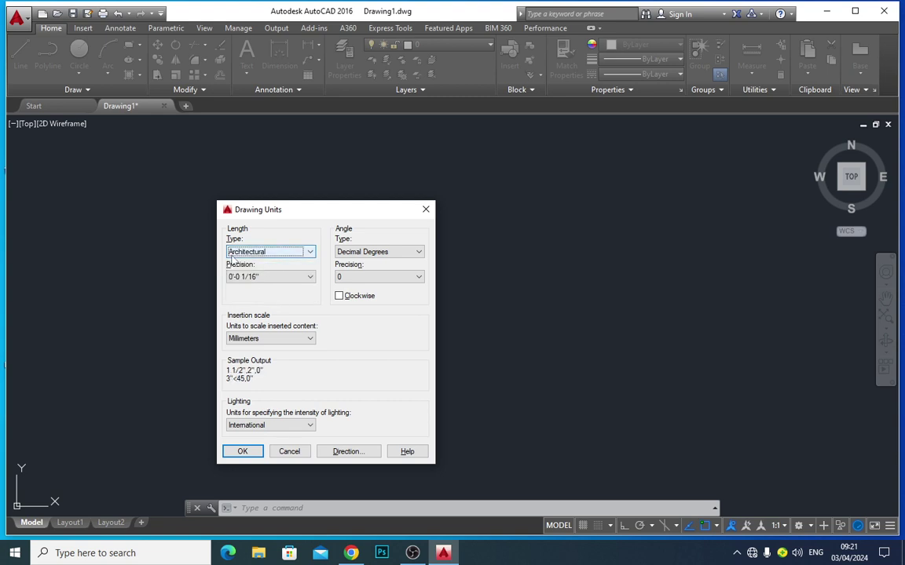
left_click(272, 277)
left_click(268, 304)
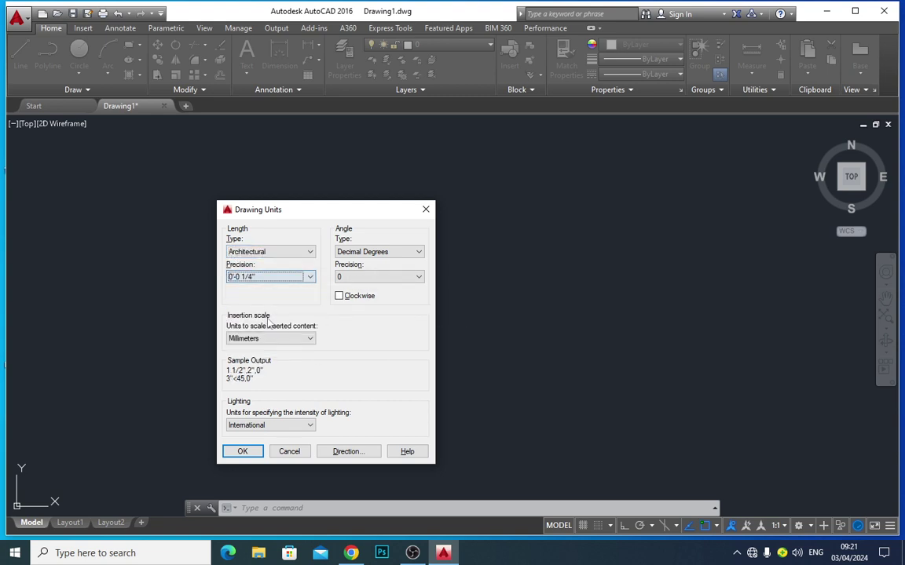
left_click(267, 339)
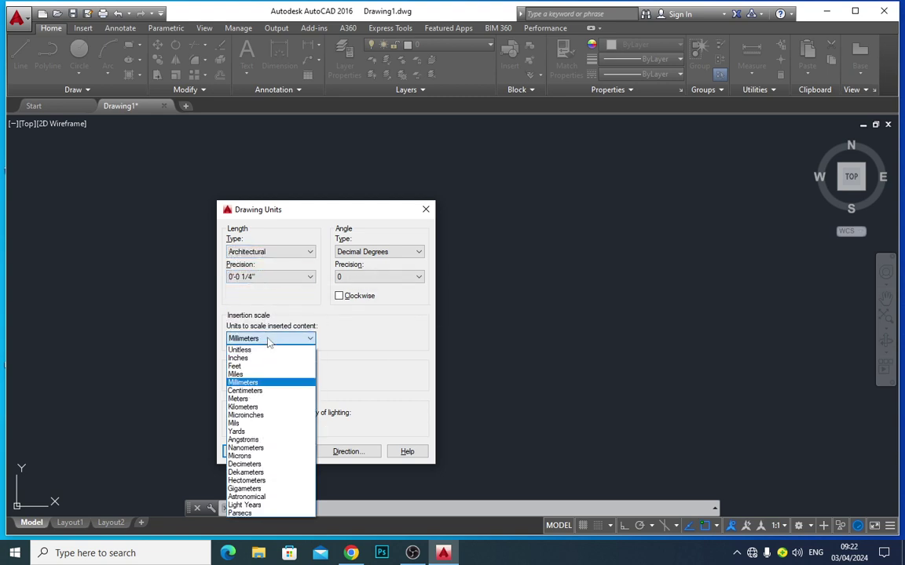
left_click(254, 359)
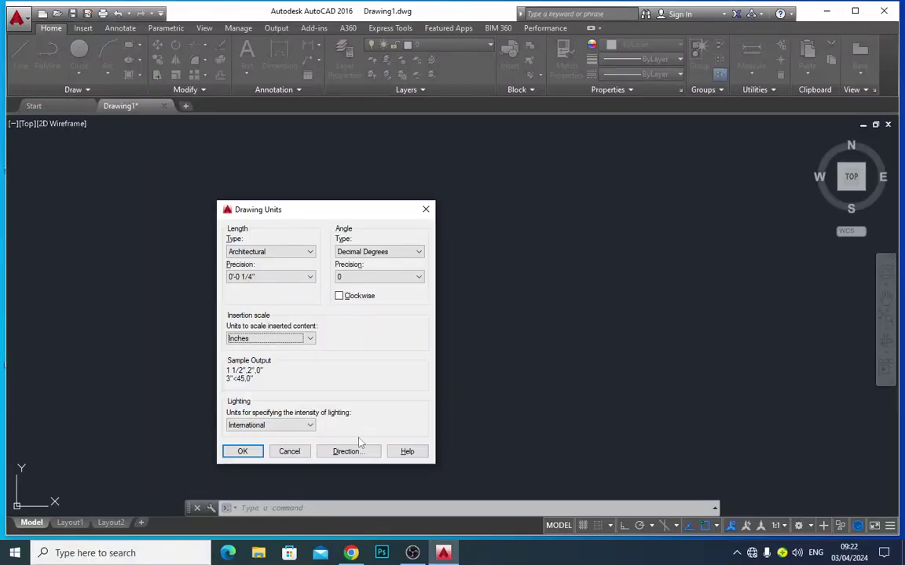
left_click(246, 449)
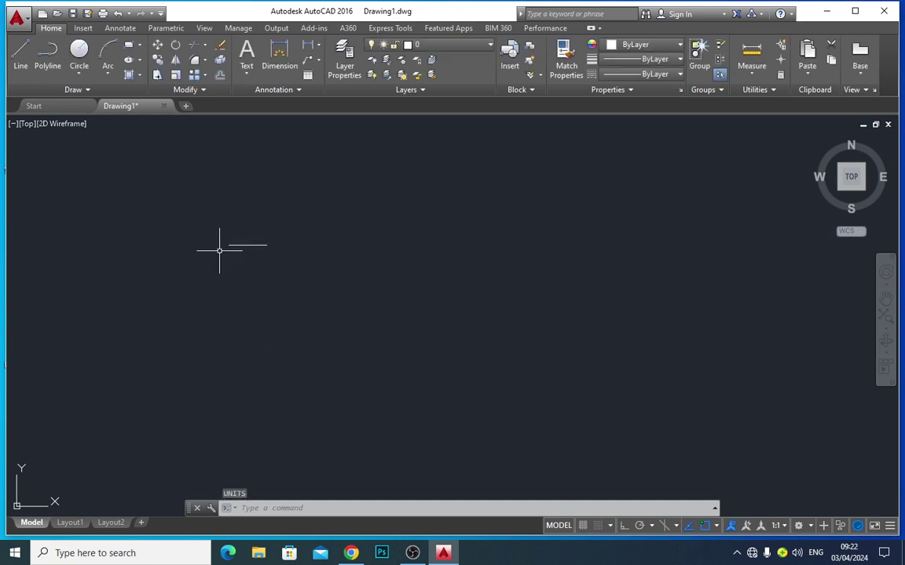
Draw a 5' line starting below the existing line
scroll(219, 251, "up", 3)
type("l")
key("Return")
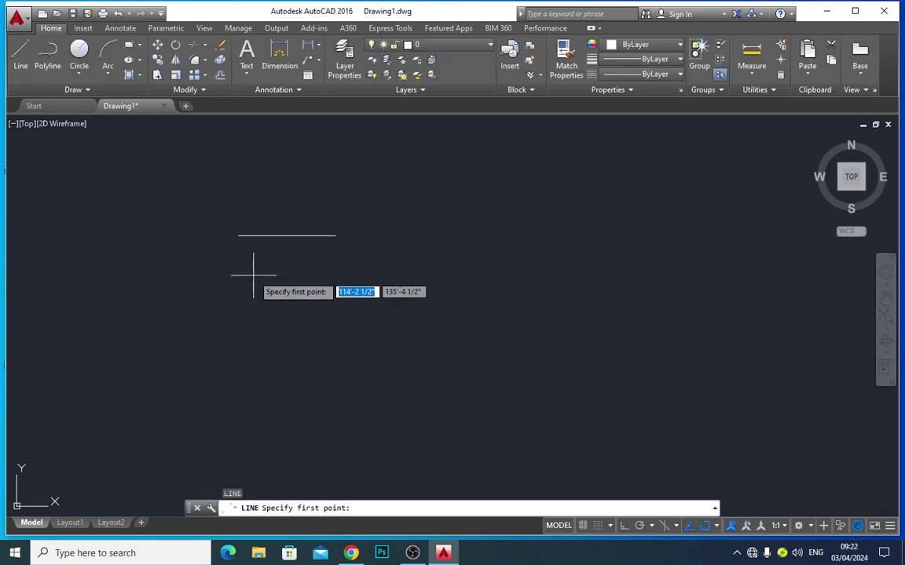
scroll(252, 266, "up", 2)
left_click(230, 247)
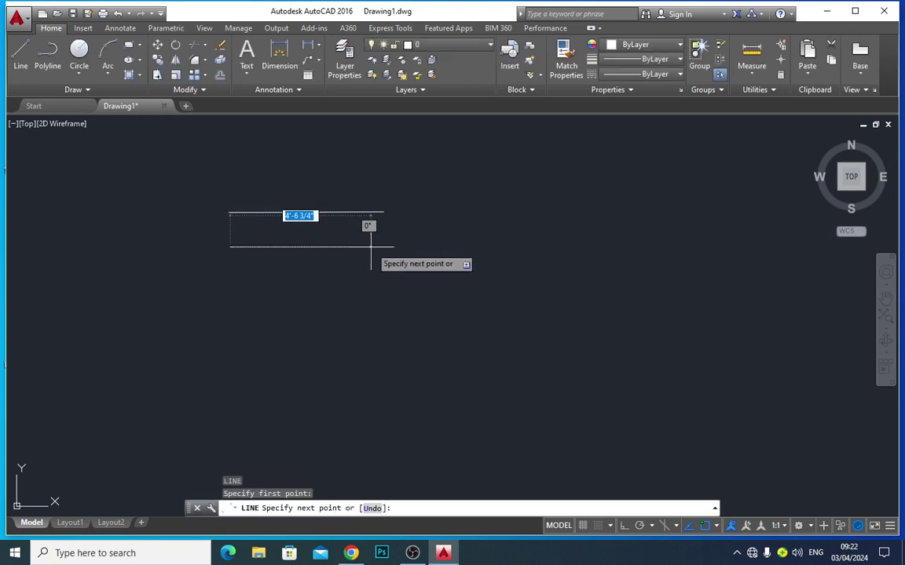
type("5")
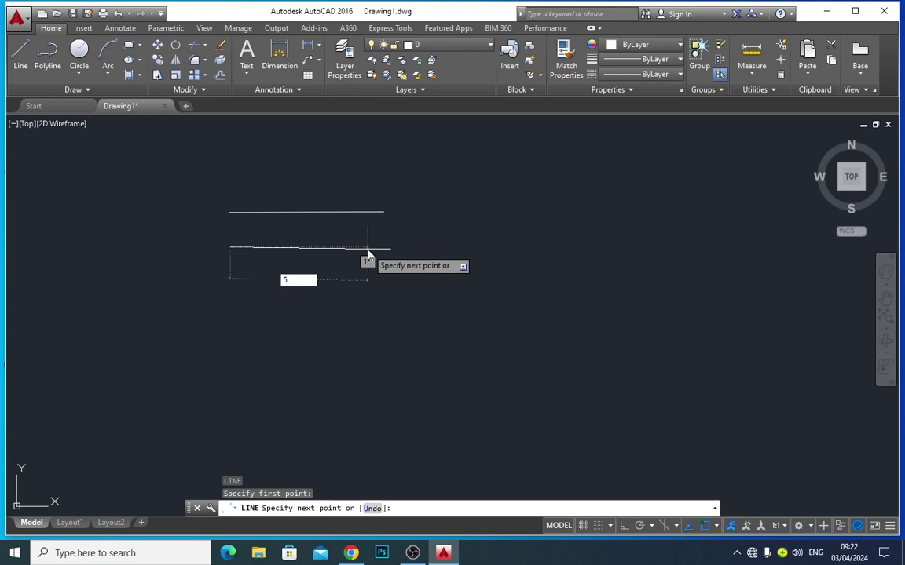
type("'")
key("Return")
key("Return")
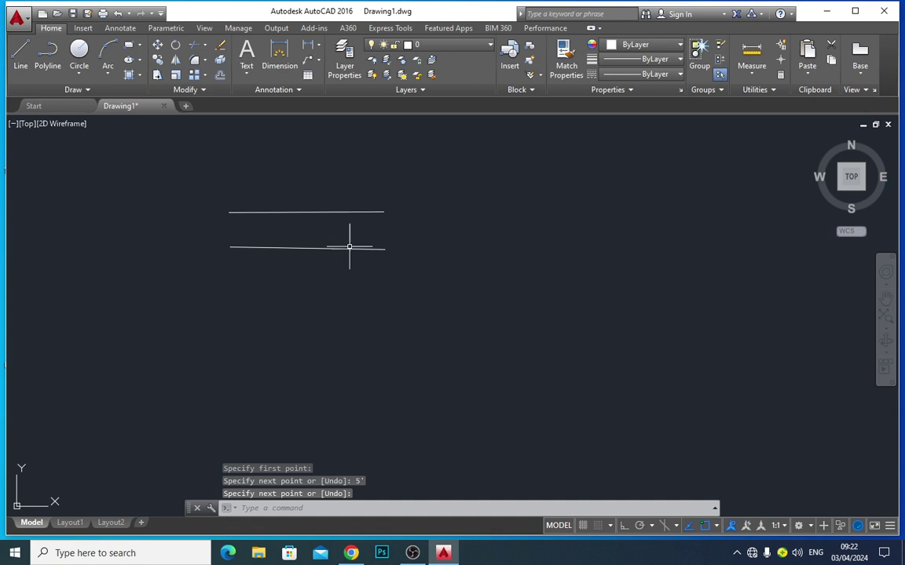
Delete the slanted lower line
scroll(369, 239, "up", 3)
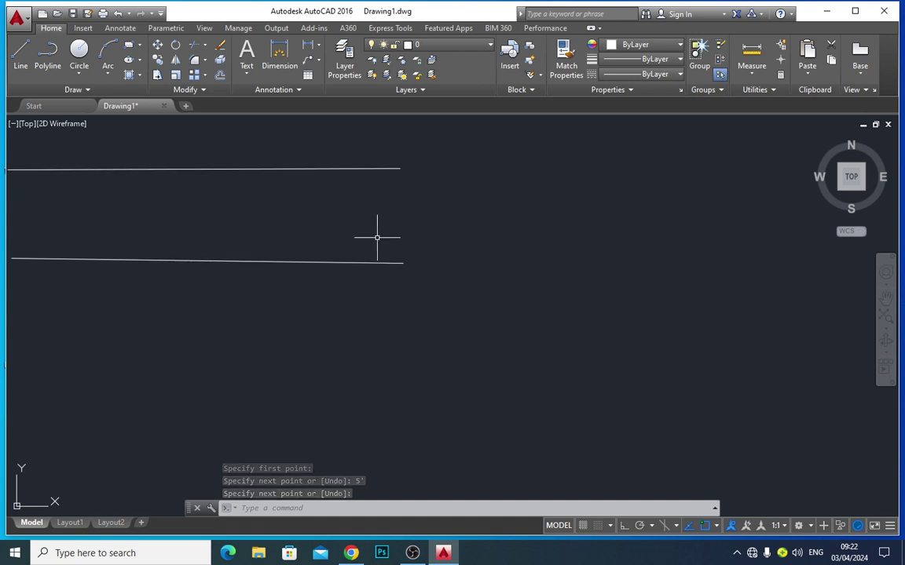
scroll(377, 237, "down", 3)
left_click_drag(379, 238, 349, 282)
key("Delete")
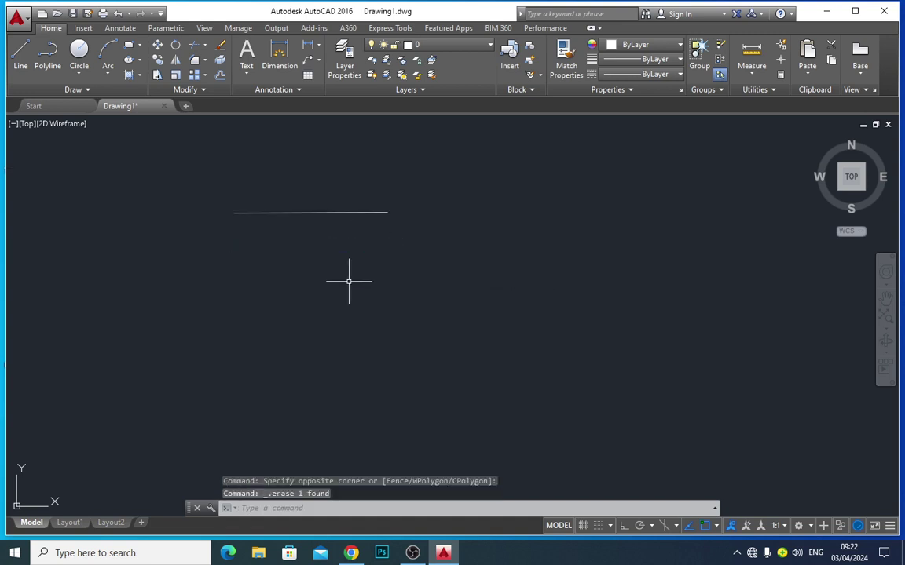
Redraw the lower line as a horizontal 5' line with Ortho on, centring both lines
type("l")
key("Return")
left_click(236, 243)
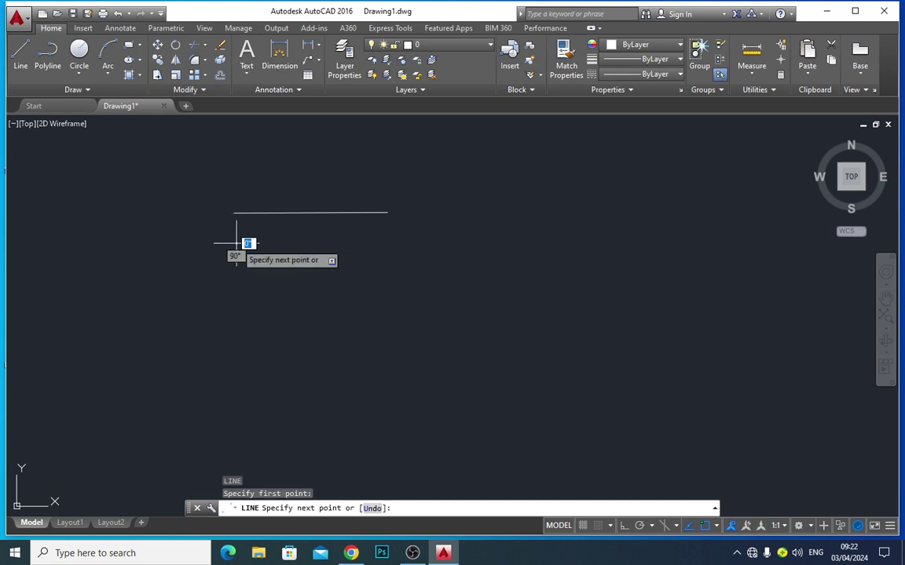
key("F8")
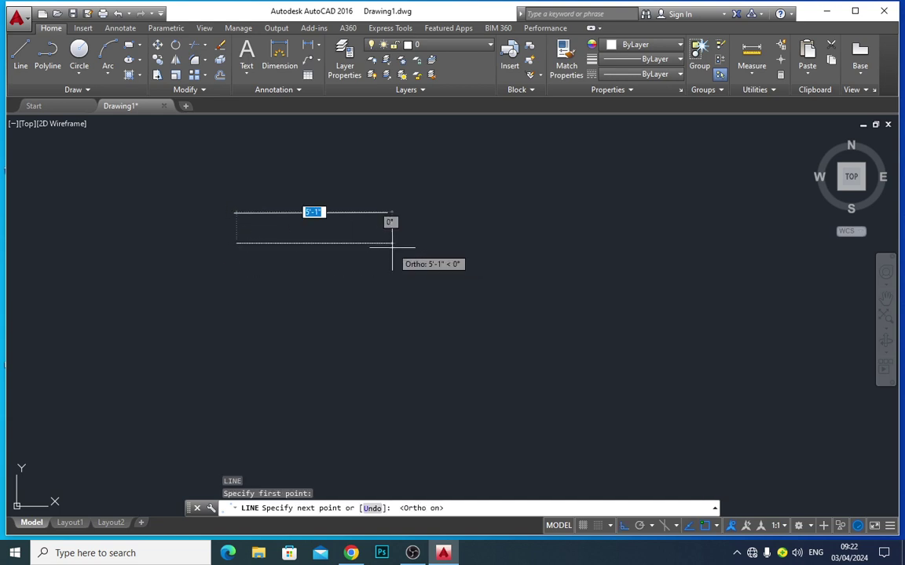
type("5'")
key("Return")
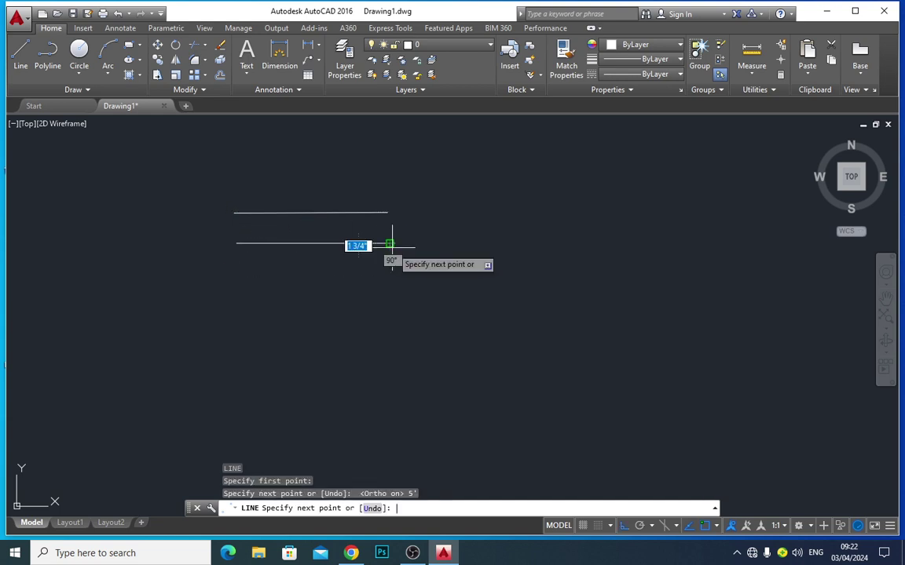
key("Return")
scroll(319, 203, "up", 2)
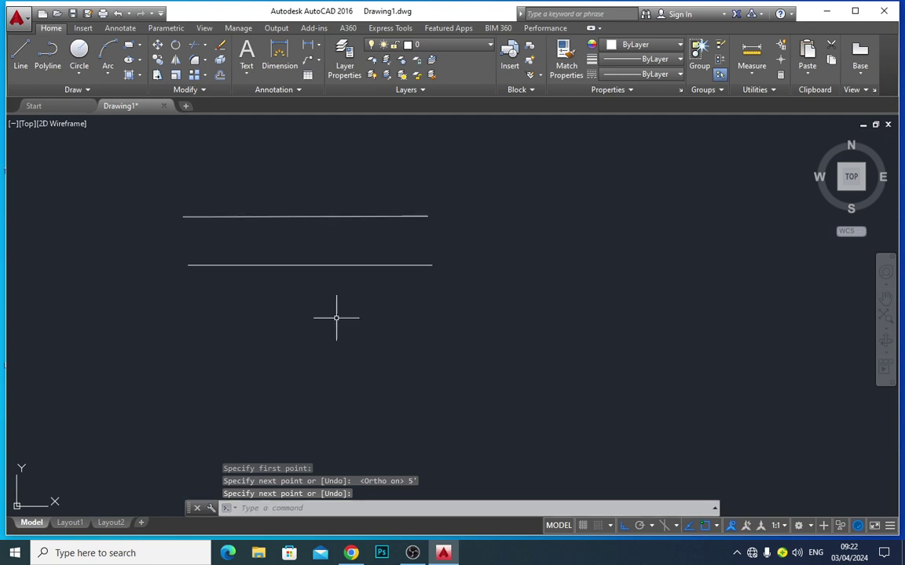
middle_click_drag(281, 248, 355, 302)
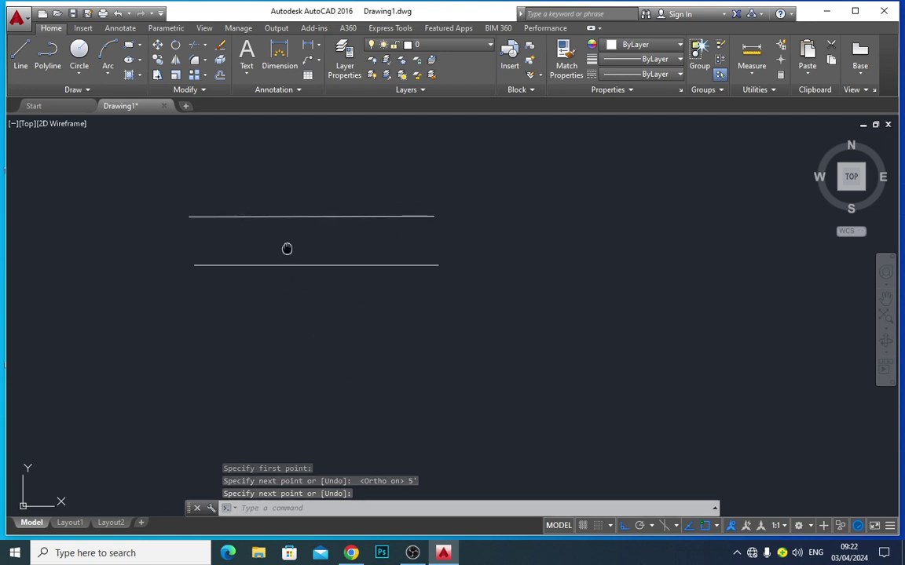
Add aligned dimensions (DAL) reading 60 below the lower line and above the top line
type("d")
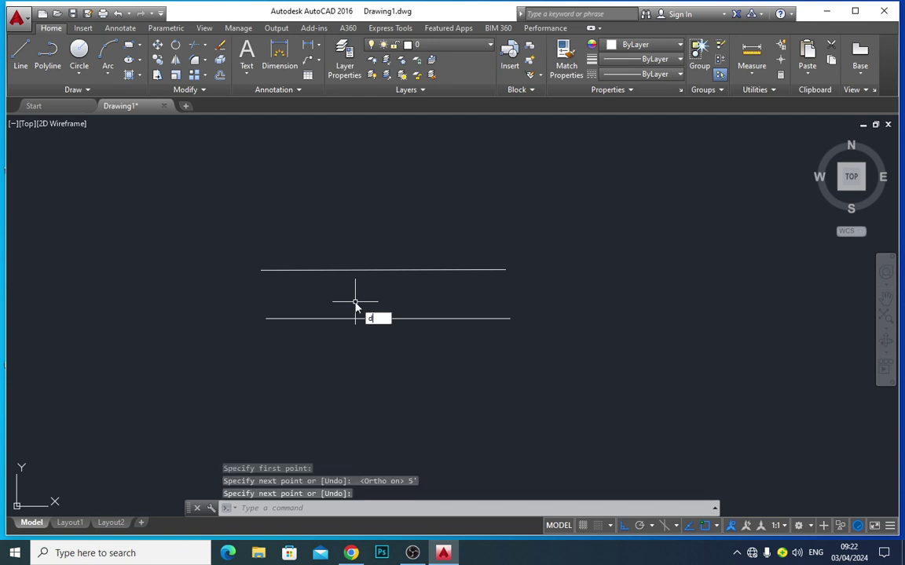
type("al")
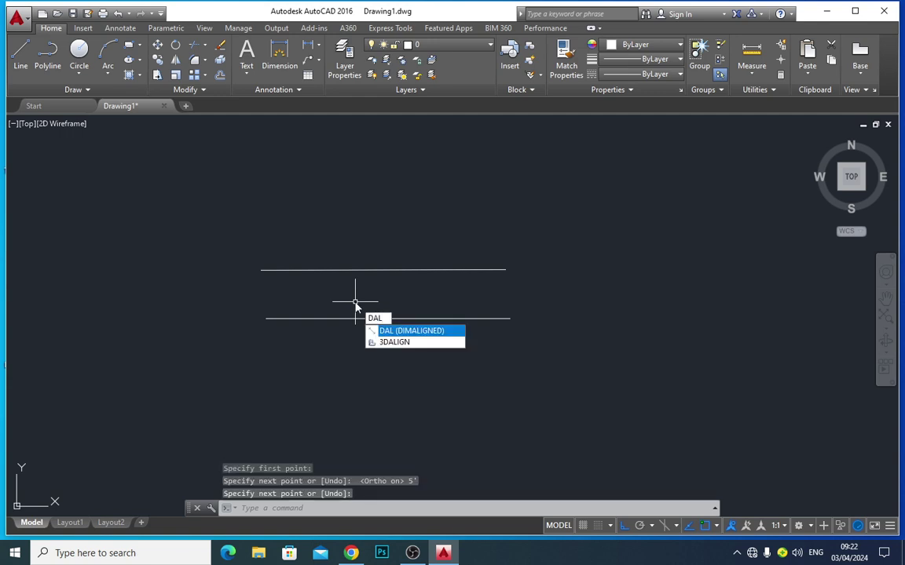
key("Return")
key("Return")
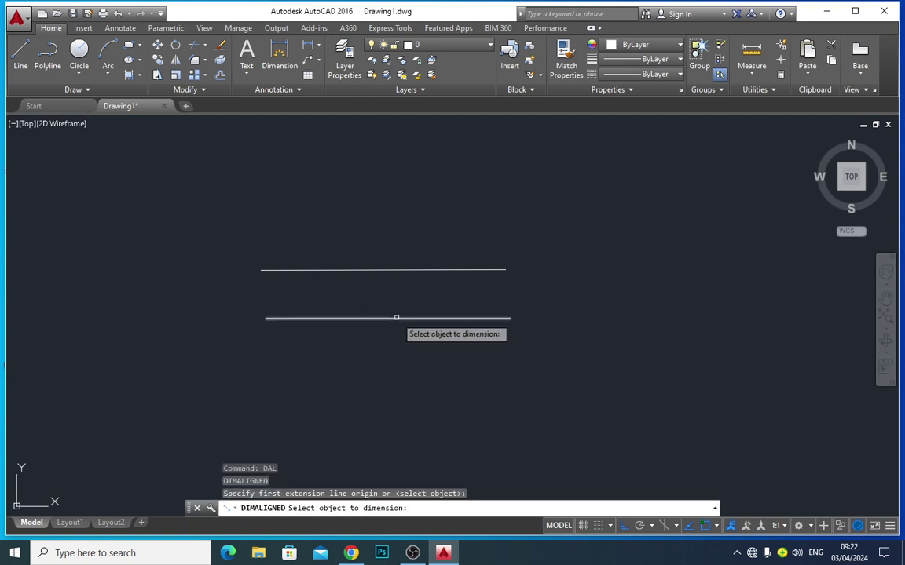
left_click(397, 318)
left_click(391, 383)
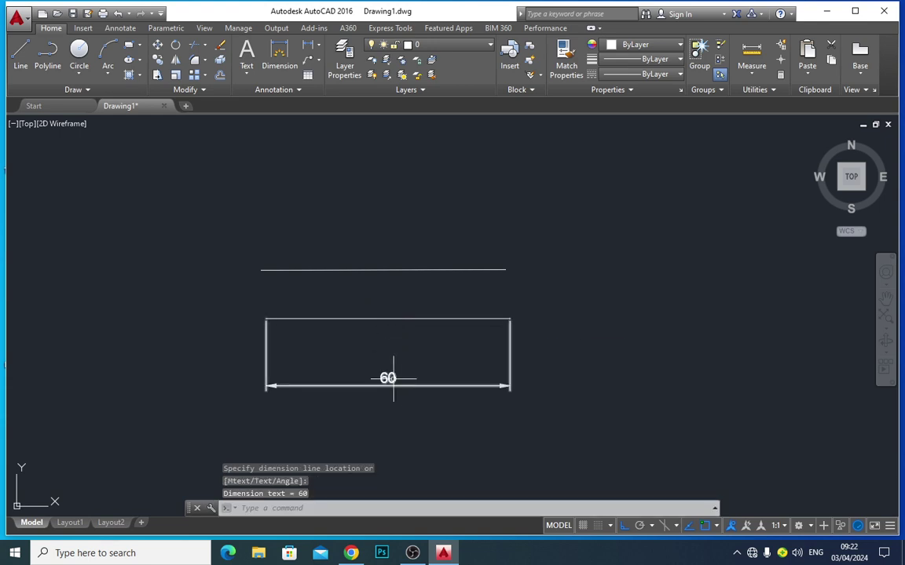
scroll(392, 377, "up", 2)
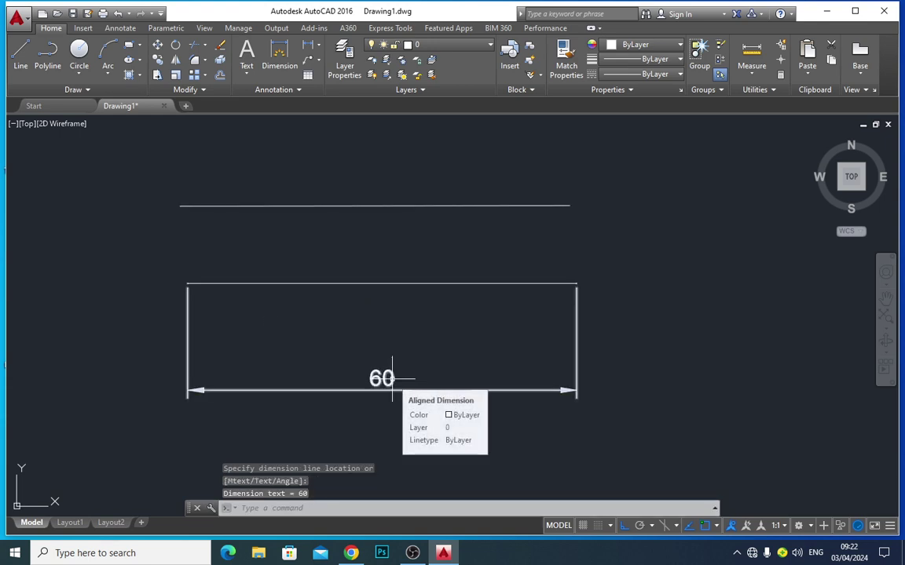
key("Return")
key("Return")
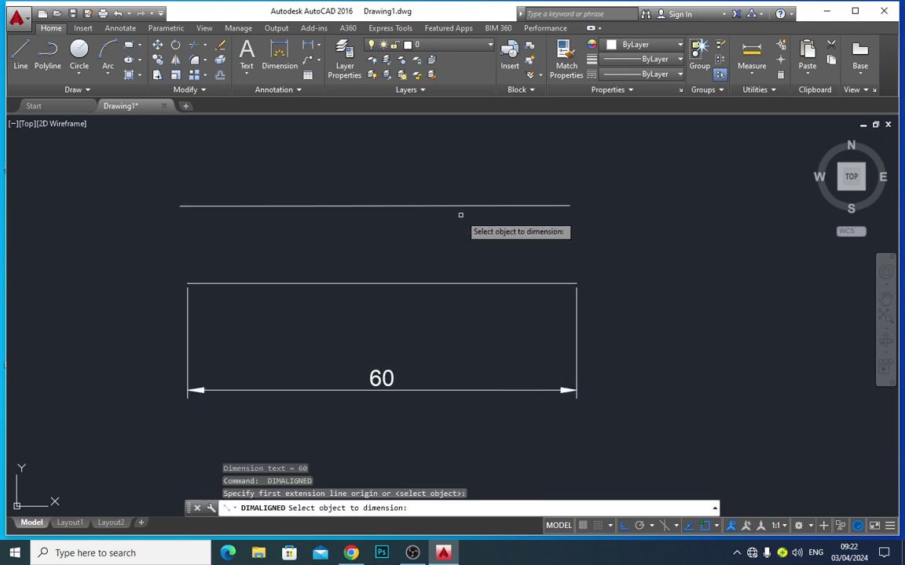
left_click(465, 206)
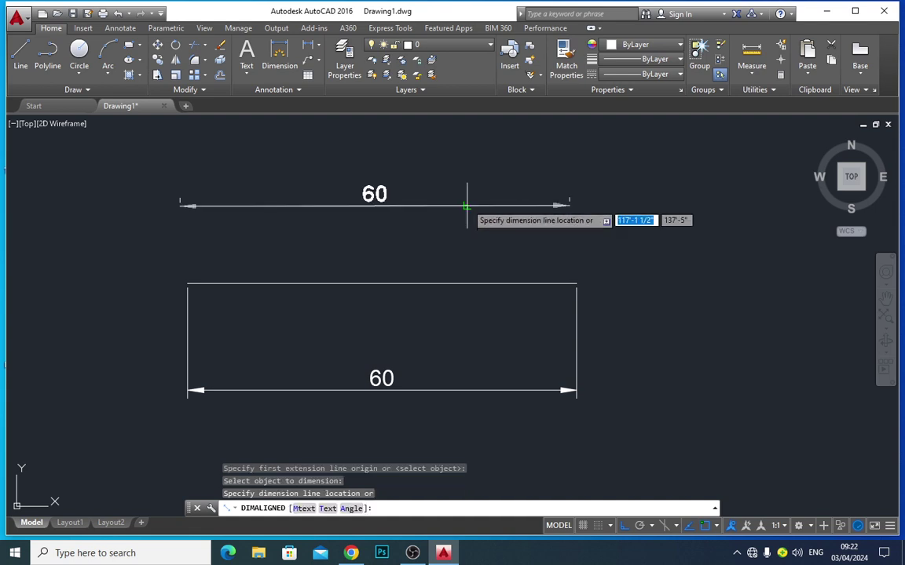
left_click(470, 162)
scroll(472, 207, "down", 2)
scroll(483, 202, "down", 2)
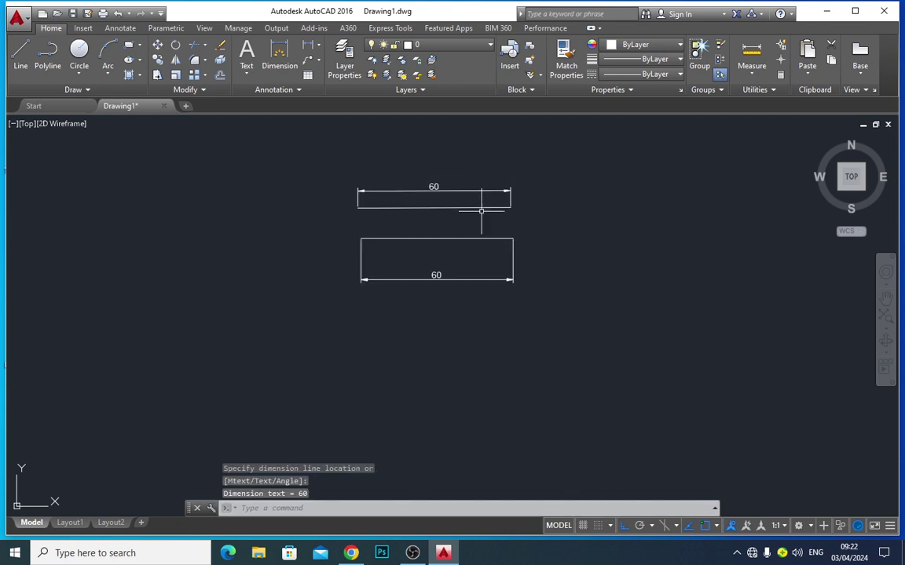
scroll(495, 203, "up", 4)
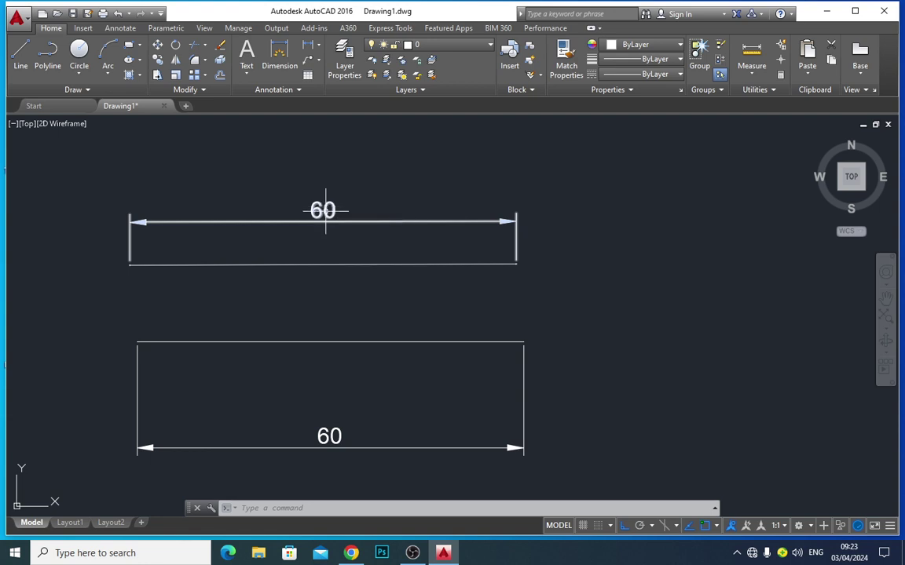
scroll(333, 228, "down", 2)
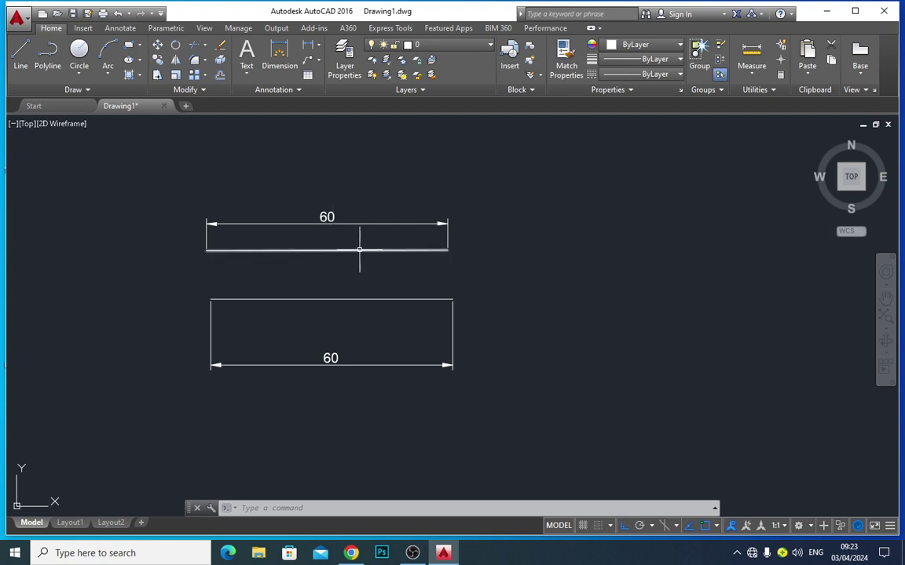
middle_click_drag(406, 281, 202, 265)
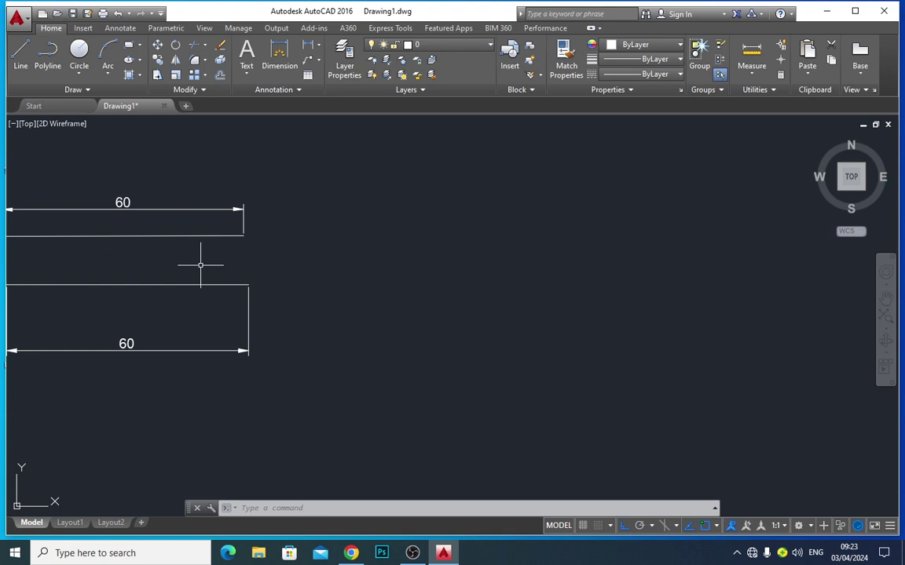
scroll(200, 265, "down", 2)
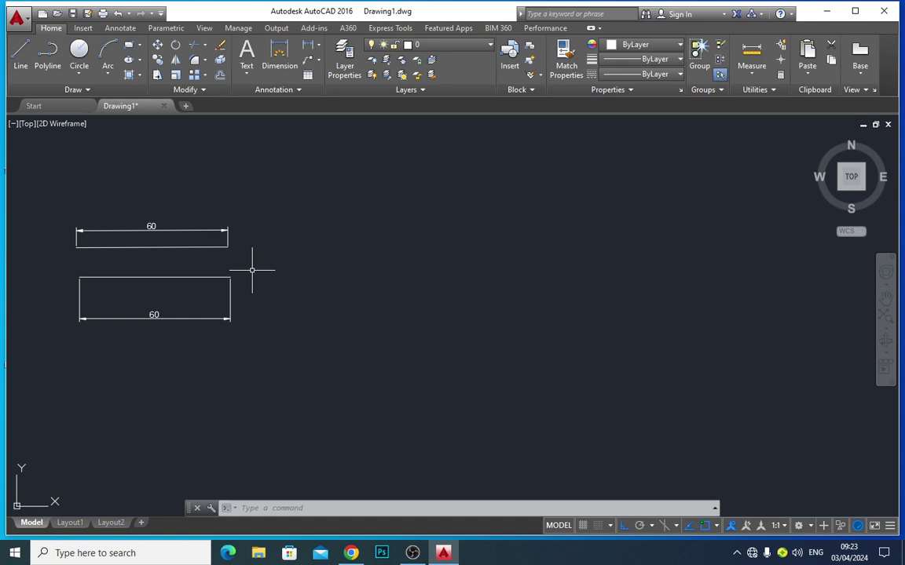
type("un")
key("Return")
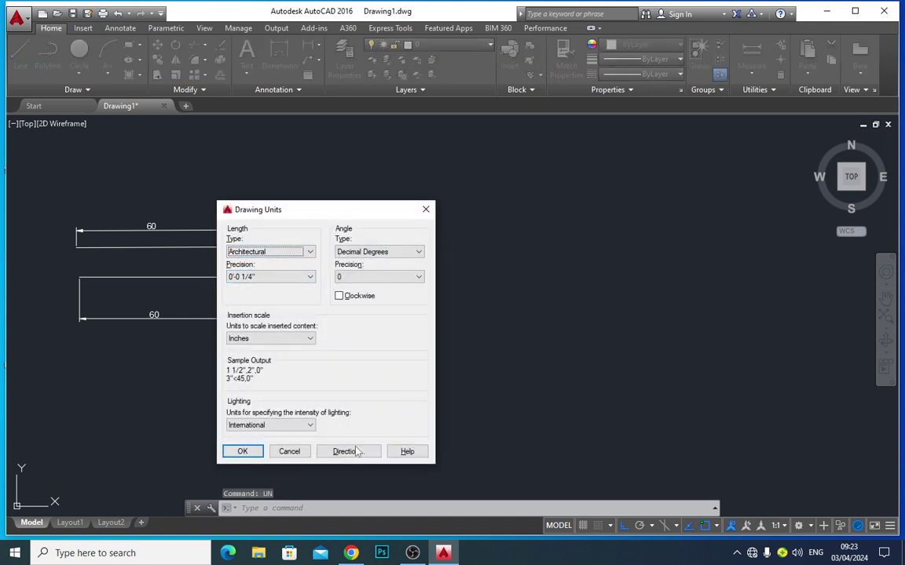
left_click(243, 451)
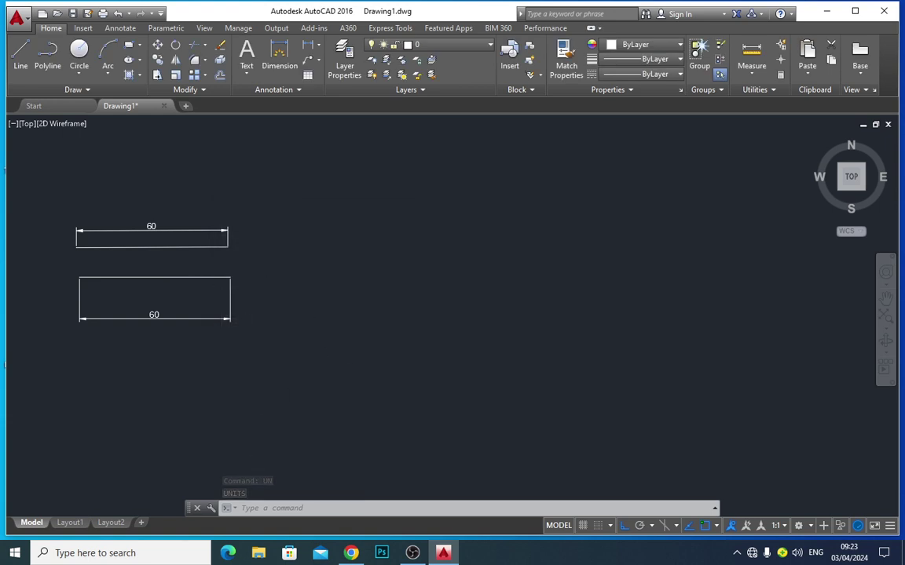
scroll(208, 280, "up", 5)
middle_click_drag(208, 280, 389, 309)
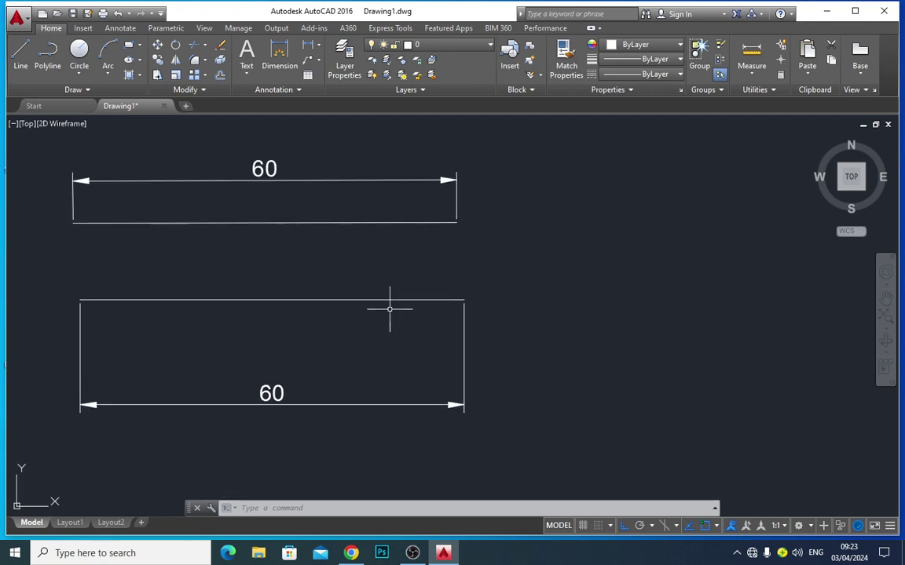
scroll(388, 308, "down", 2)
scroll(387, 308, "down", 2)
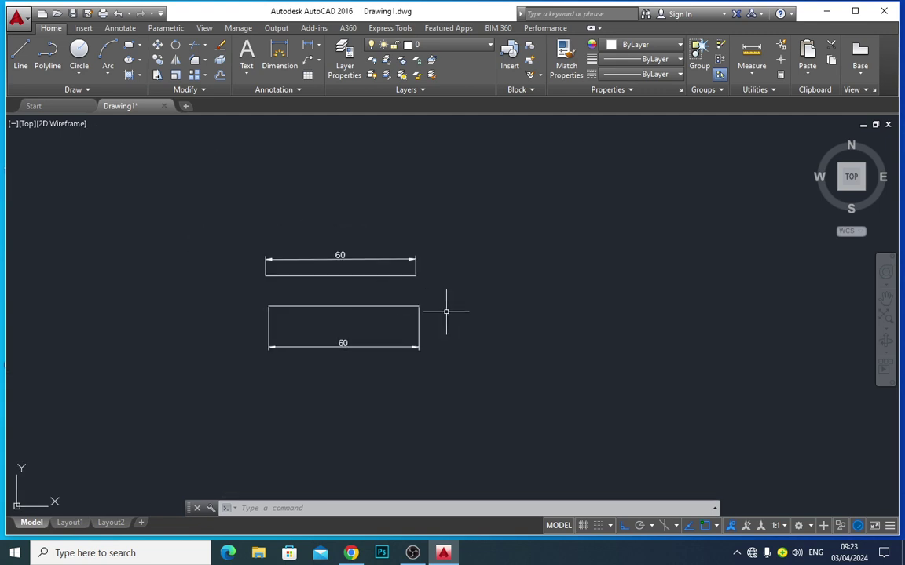
type("d")
key("Return")
left_click(582, 248)
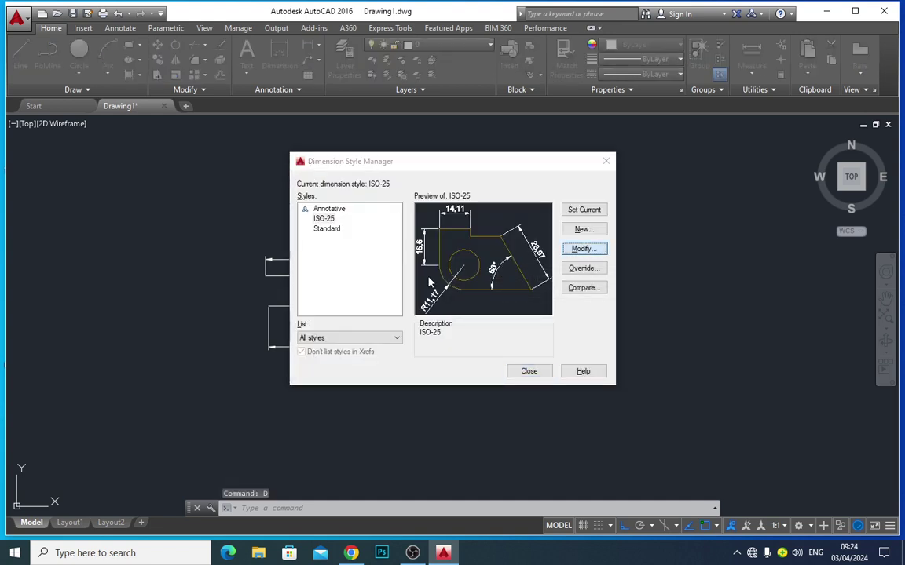
left_click(350, 249)
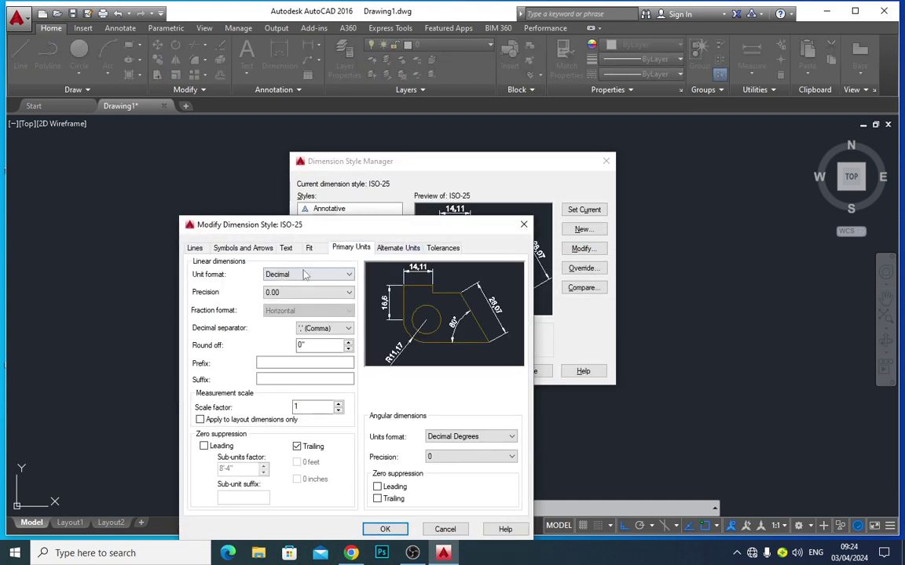
left_click_drag(244, 225, 398, 225)
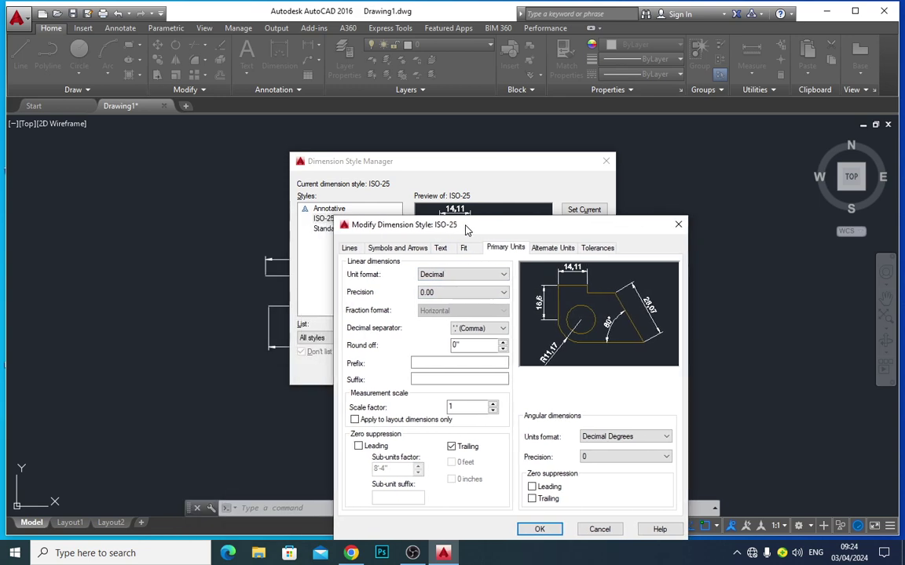
left_click(679, 224)
left_click(605, 161)
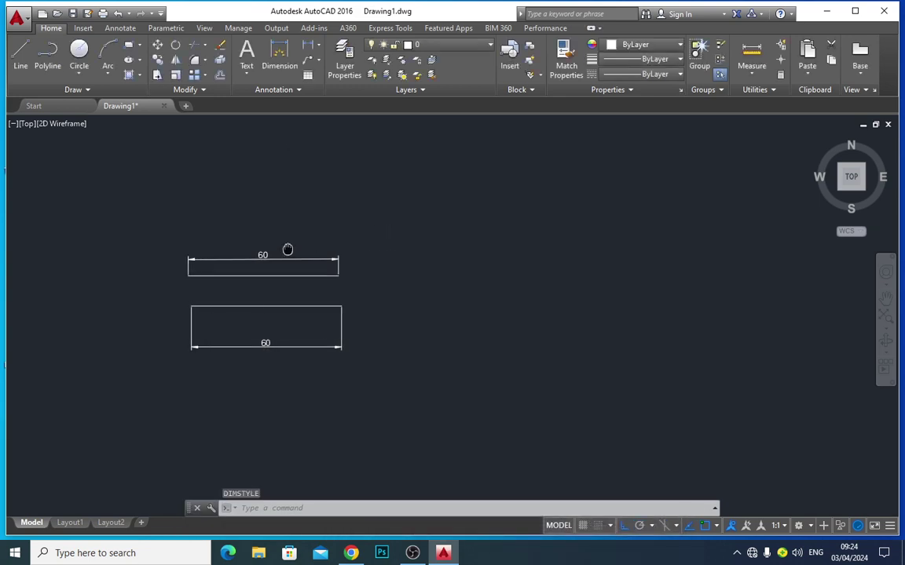
mouse_move(287, 250)
middle_mouse_down()
mouse_move(178, 258)
mouse_move(228, 251)
mouse_move(235, 234)
middle_mouse_up()
scroll(188, 256, "up", 4)
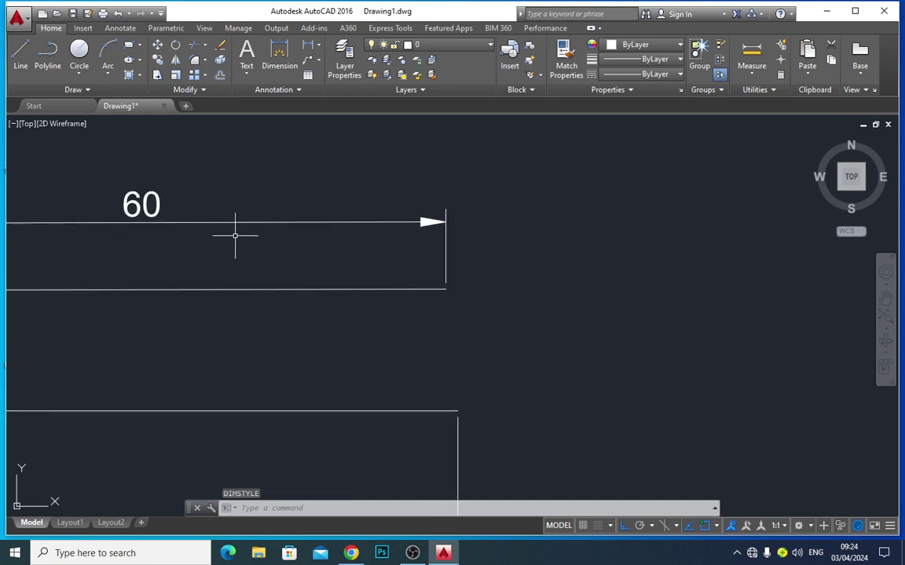
scroll(314, 322, "down", 2)
mouse_move(271, 283)
middle_mouse_down()
mouse_move(258, 273)
mouse_move(259, 232)
middle_mouse_up()
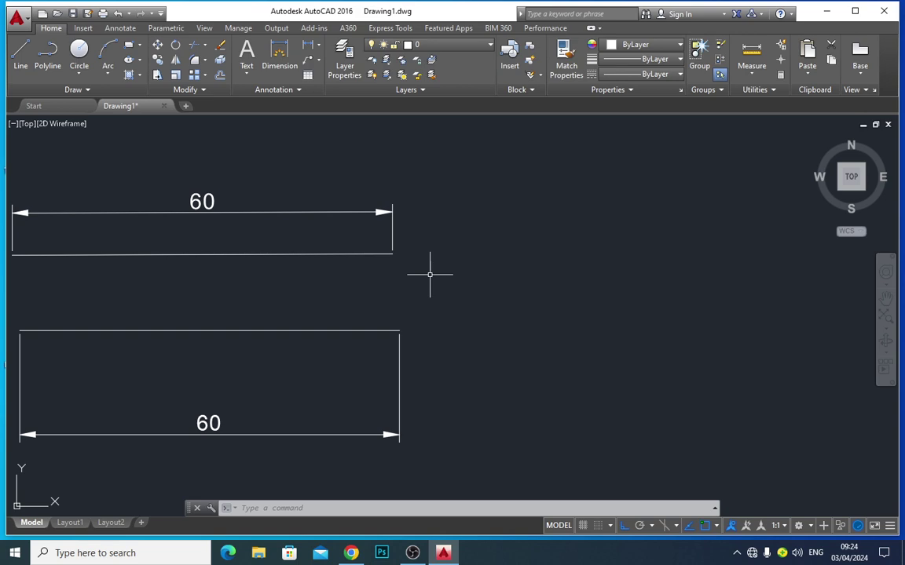
Switch the ISO-25 style's primary unit format to Architectural, keeping 1/4" precision
type("d")
key("Return")
left_click_drag(420, 162, 577, 173)
left_click(745, 253)
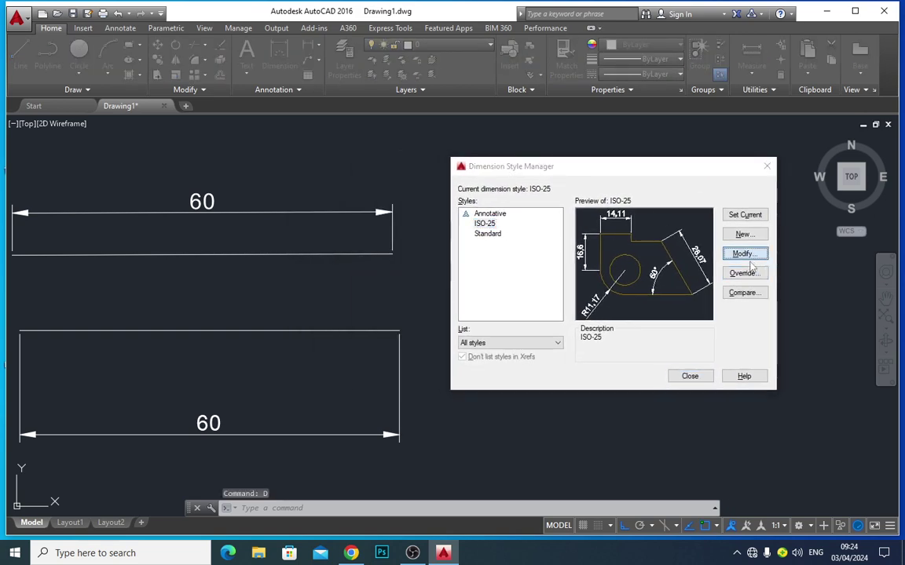
mouse_move(361, 198)
left_mouse_down()
mouse_move(594, 215)
mouse_move(680, 186)
left_mouse_up()
left_click(651, 208)
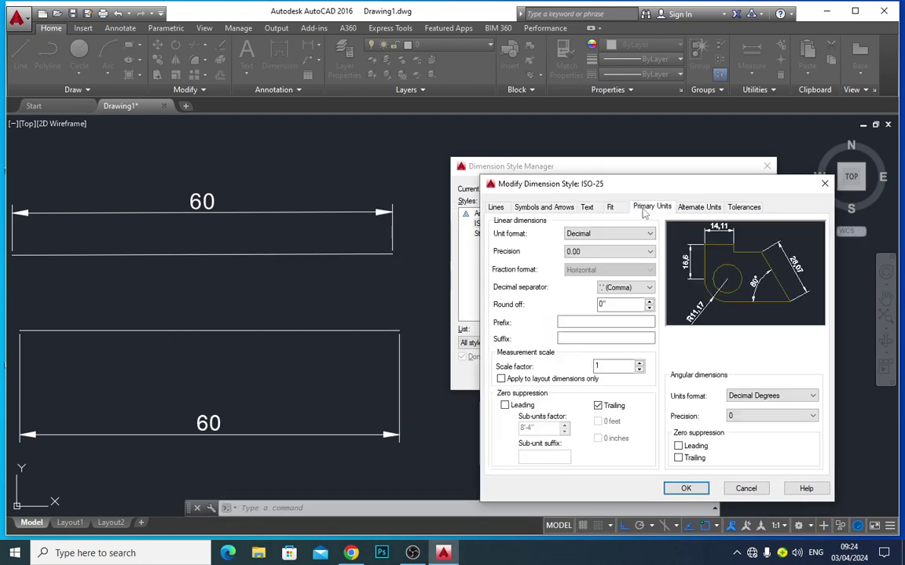
left_click(585, 235)
left_click(595, 269)
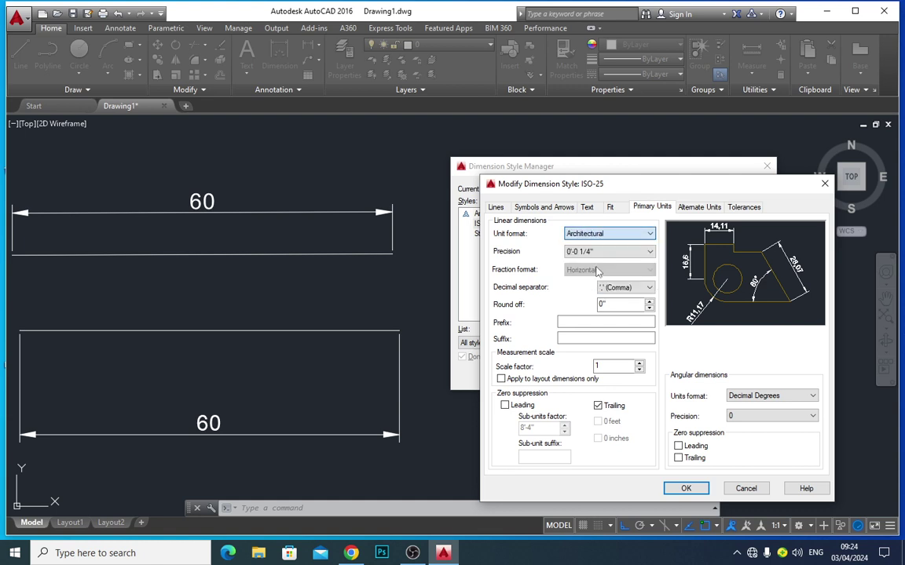
left_click(601, 252)
left_click(600, 252)
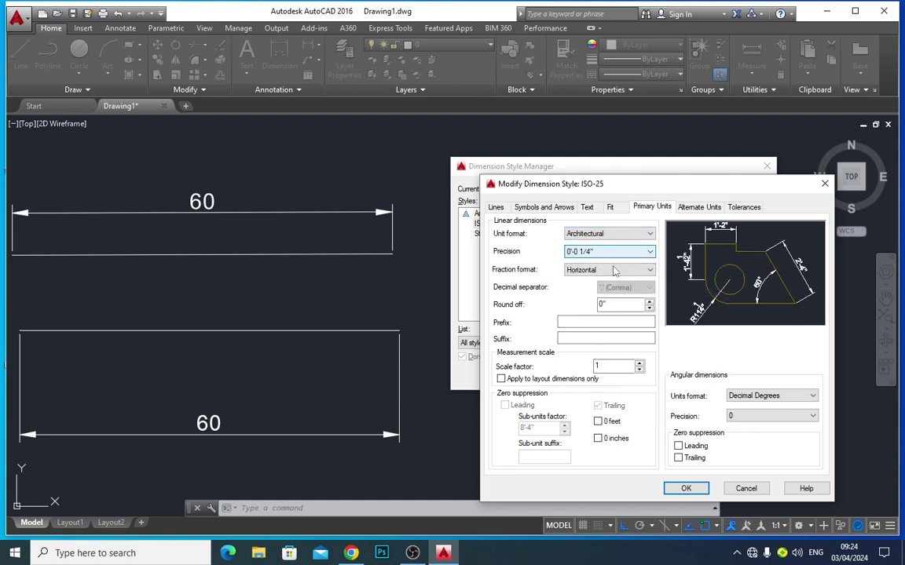
left_click(685, 488)
left_click(688, 376)
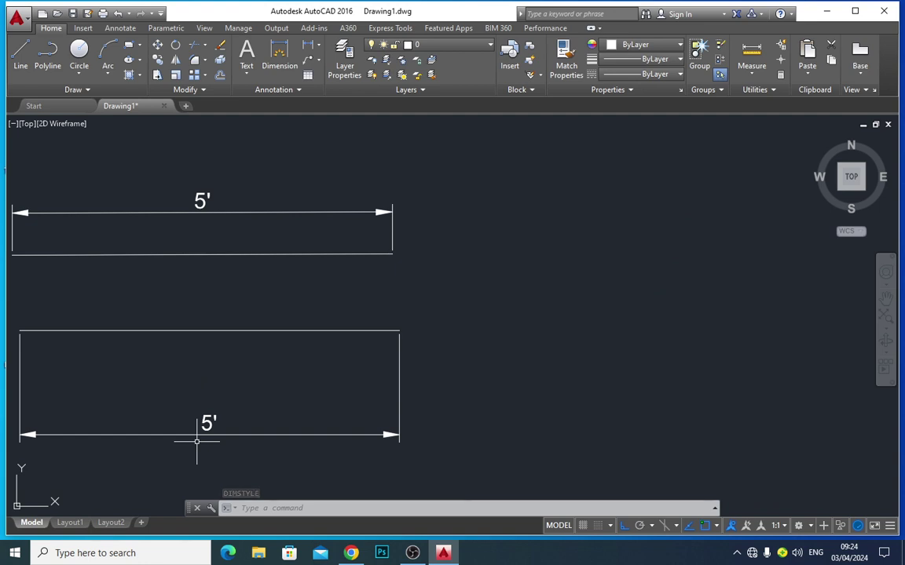
Change the ISO-25 dimension style's text height to 7
type("d")
key("Return")
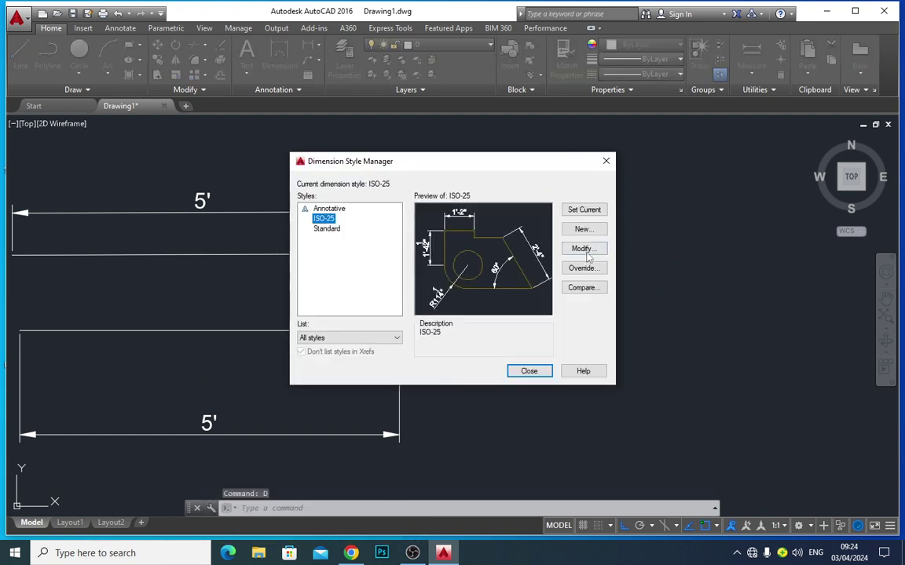
left_click(585, 249)
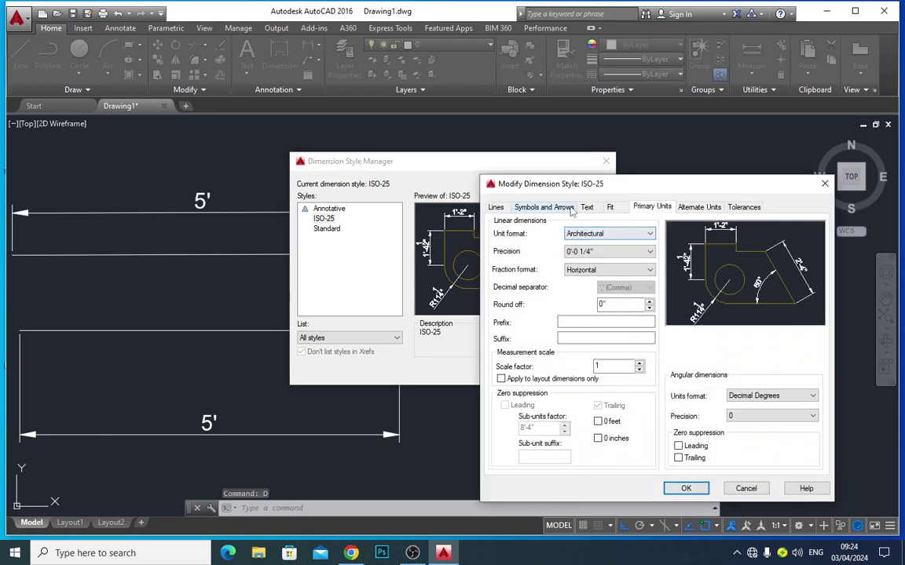
left_click(587, 207)
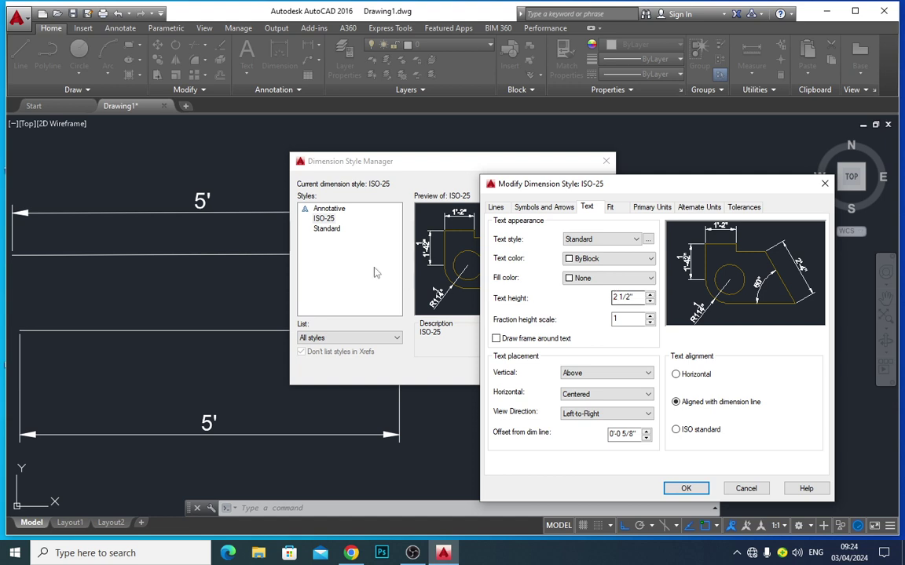
left_click_drag(613, 296, 658, 295)
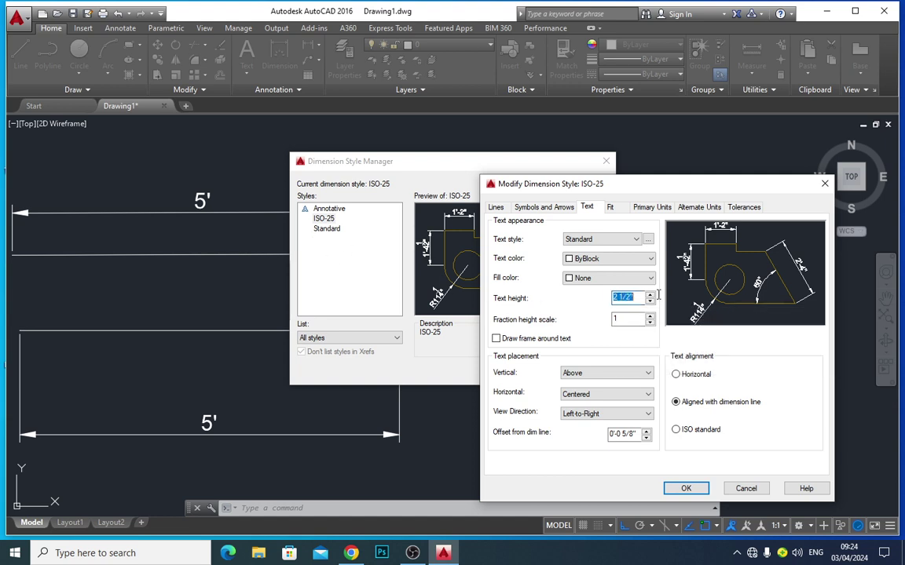
type("7")
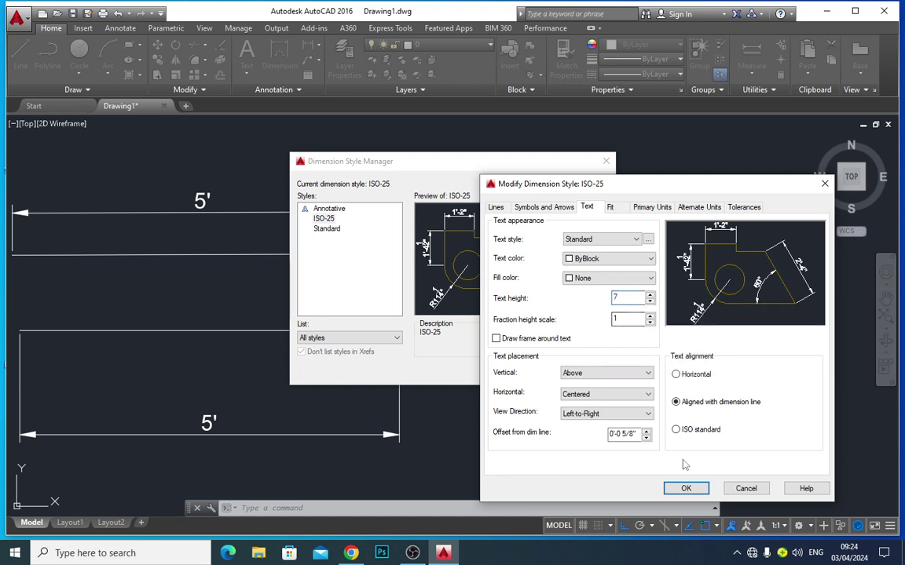
left_click(685, 488)
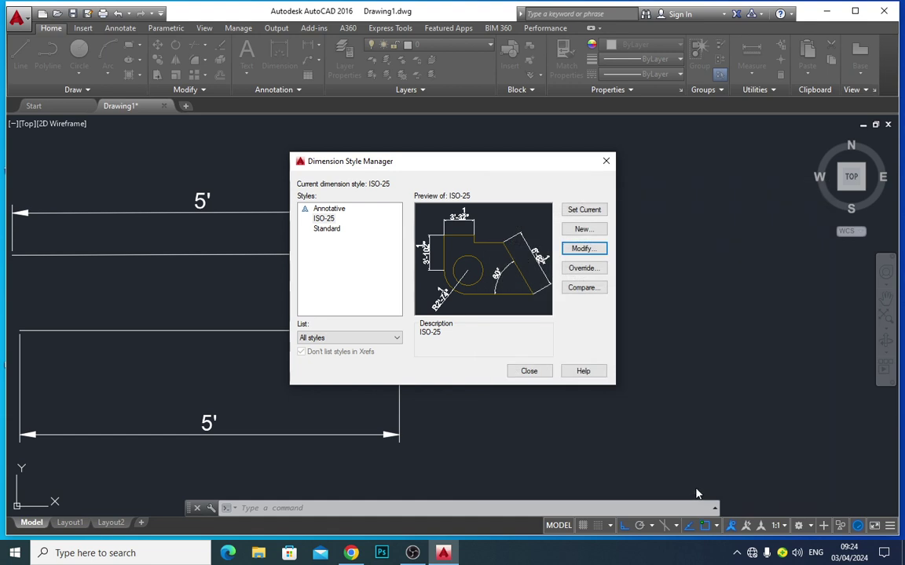
left_click(529, 372)
scroll(575, 367, "down", 3)
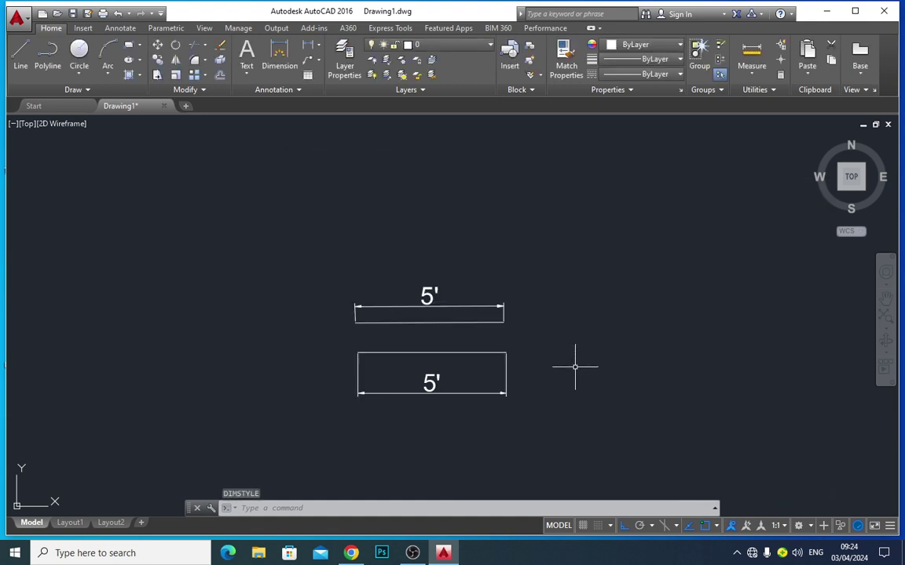
scroll(575, 367, "up", 2)
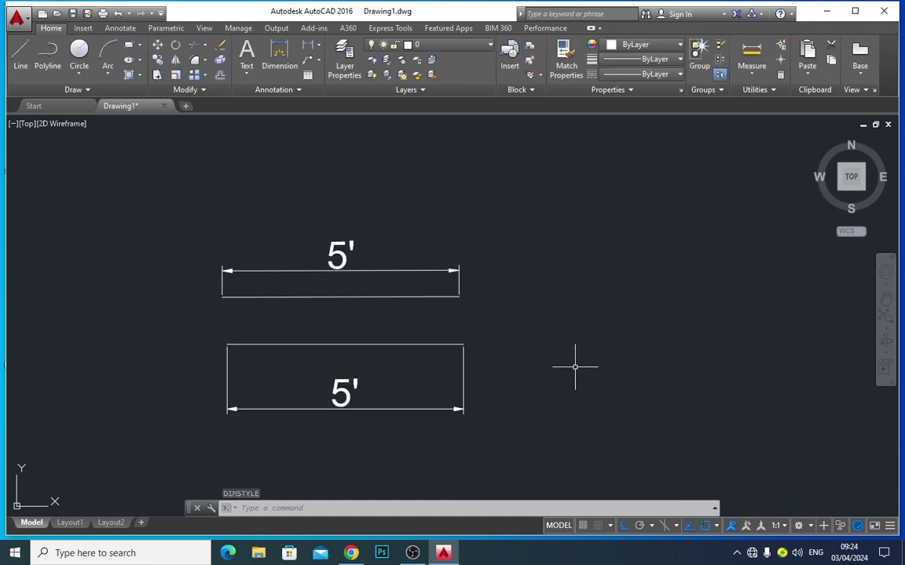